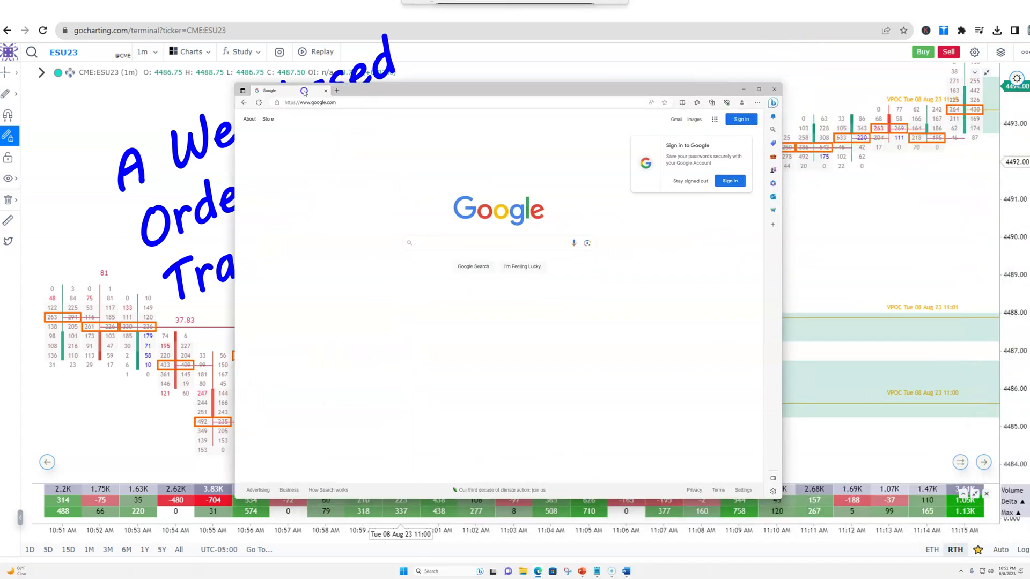
# Bring the Edge browser window showing Google in front of the ESU23 chart.
pyautogui.click(794, 104)
# Maximize Edge and load the gocharting.com home page.
pyautogui.click(759, 89)
pyautogui.click(372, 18)
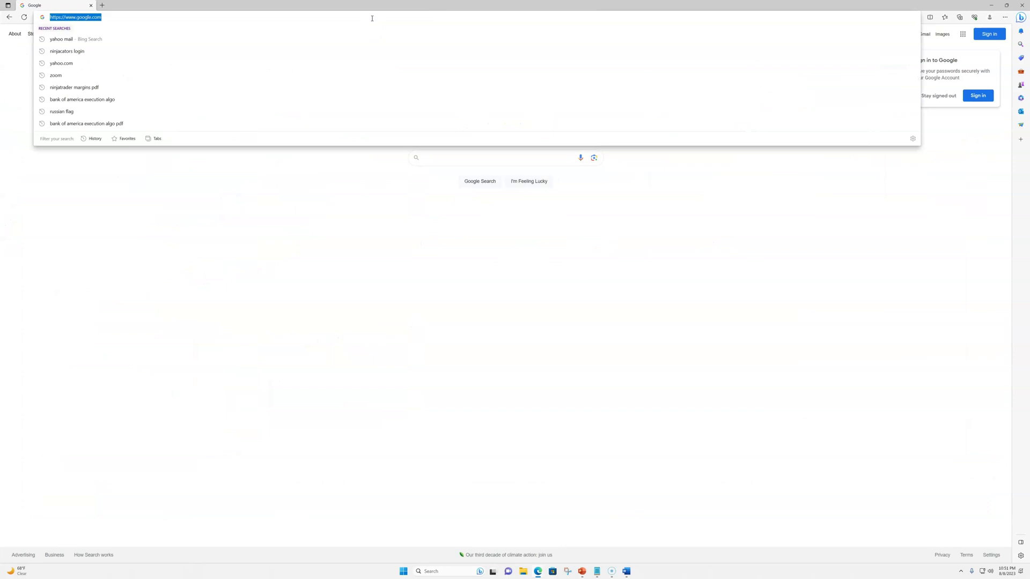
pyautogui.write('gochartin')
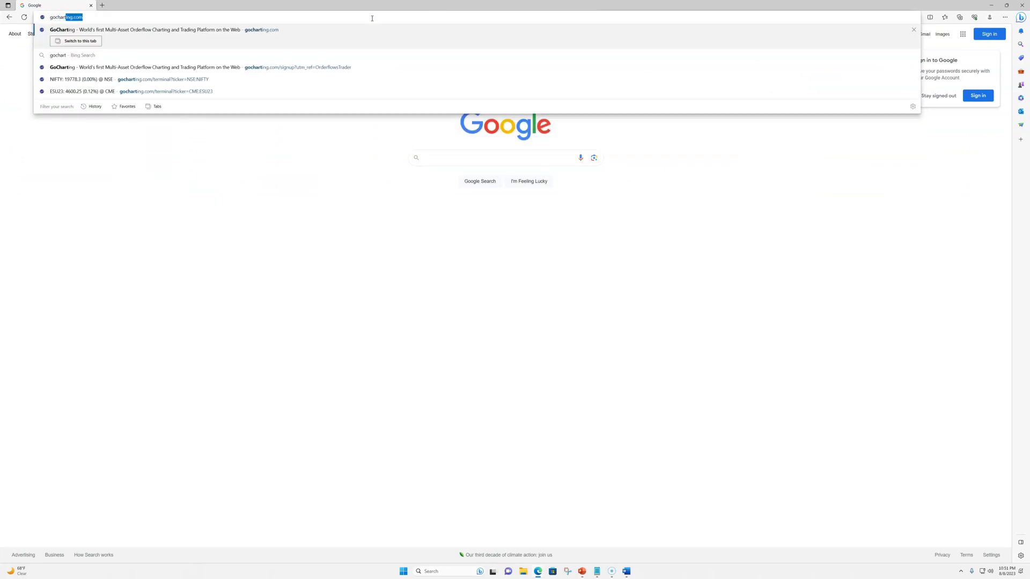
pyautogui.write('g.co')
pyautogui.press('Return')
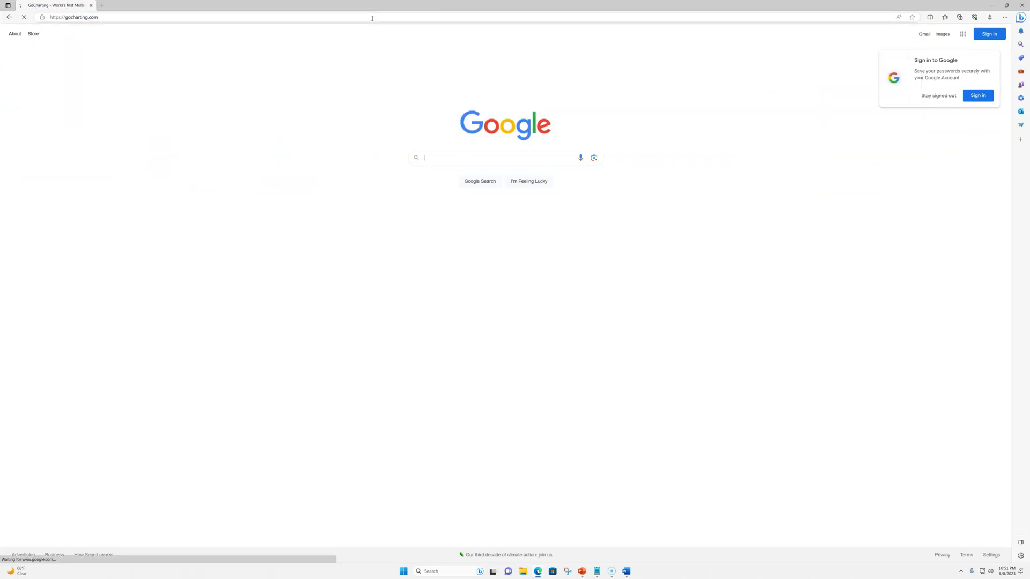
pyautogui.click(848, 41)
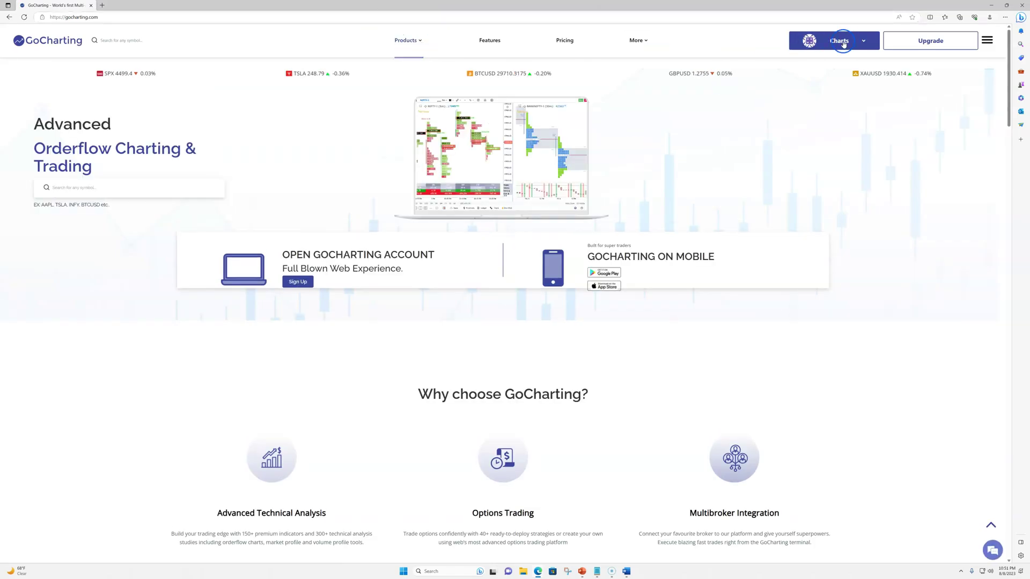
# Open the Charts terminal in a new tab and switch the symbol from NIFTY to ESU23.
pyautogui.moveTo(404, 41)
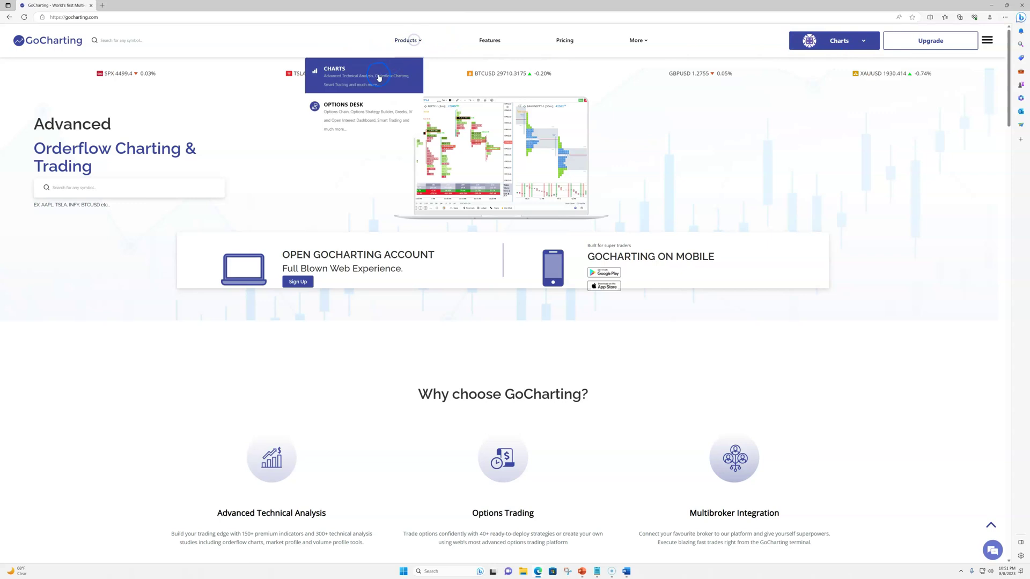
pyautogui.click(377, 75)
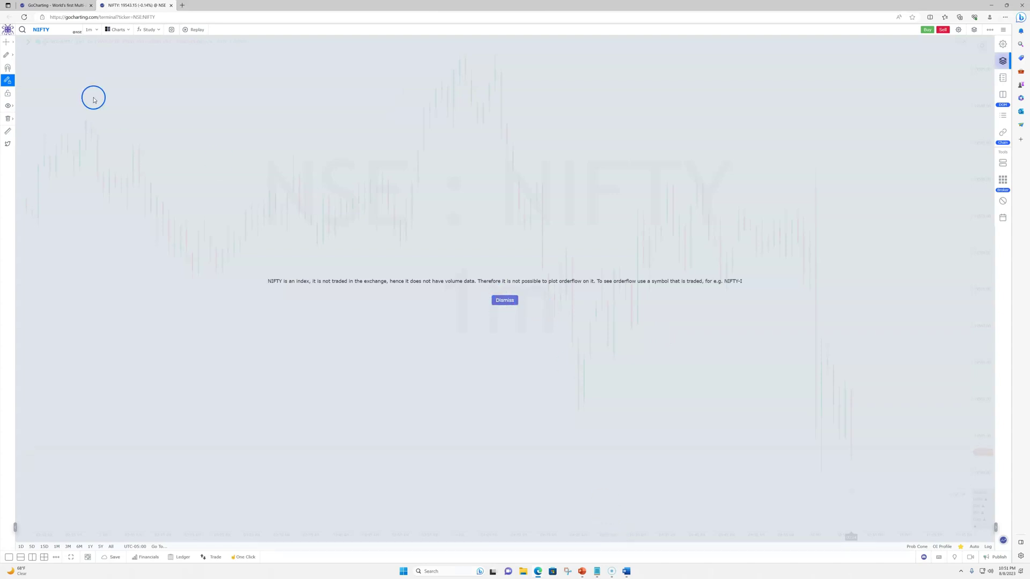
pyautogui.click(55, 30)
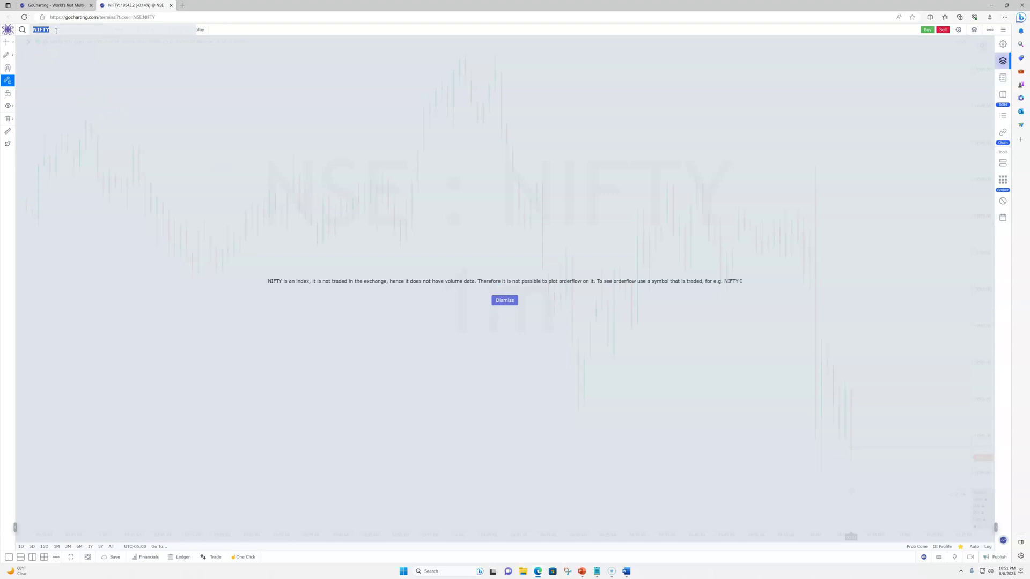
pyautogui.write('ES')
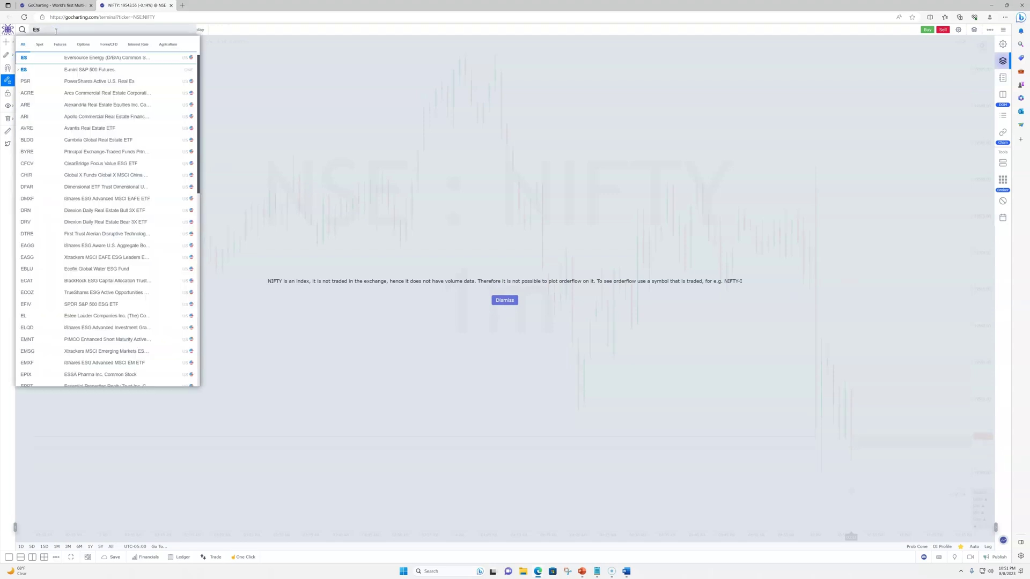
pyautogui.click(87, 70)
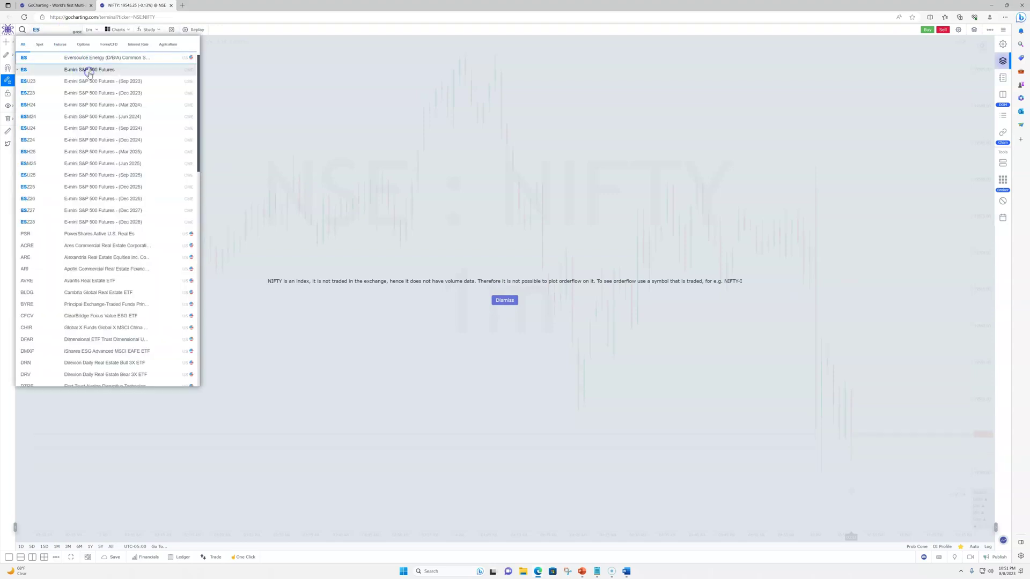
pyautogui.click(96, 82)
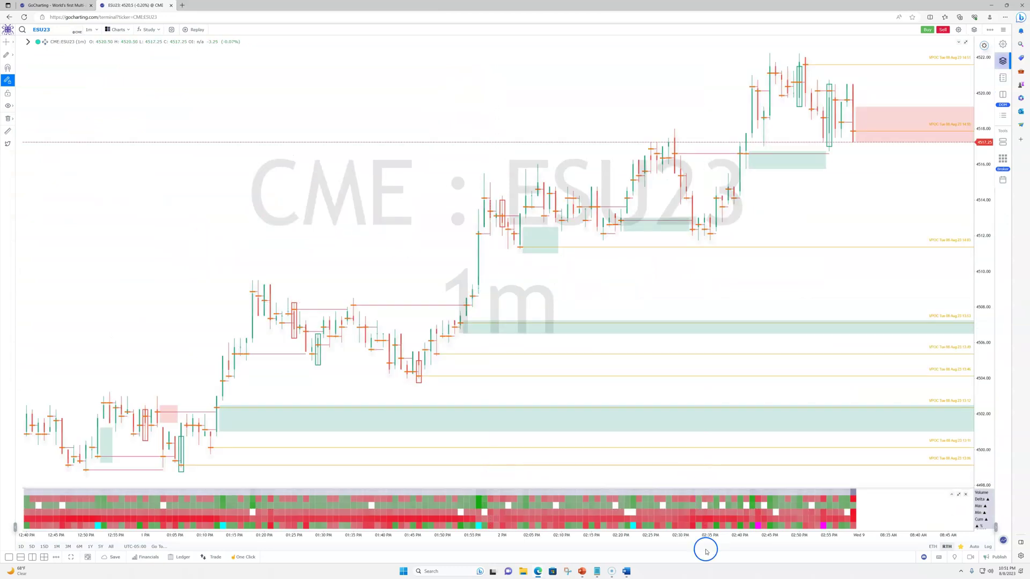
pyautogui.click(974, 31)
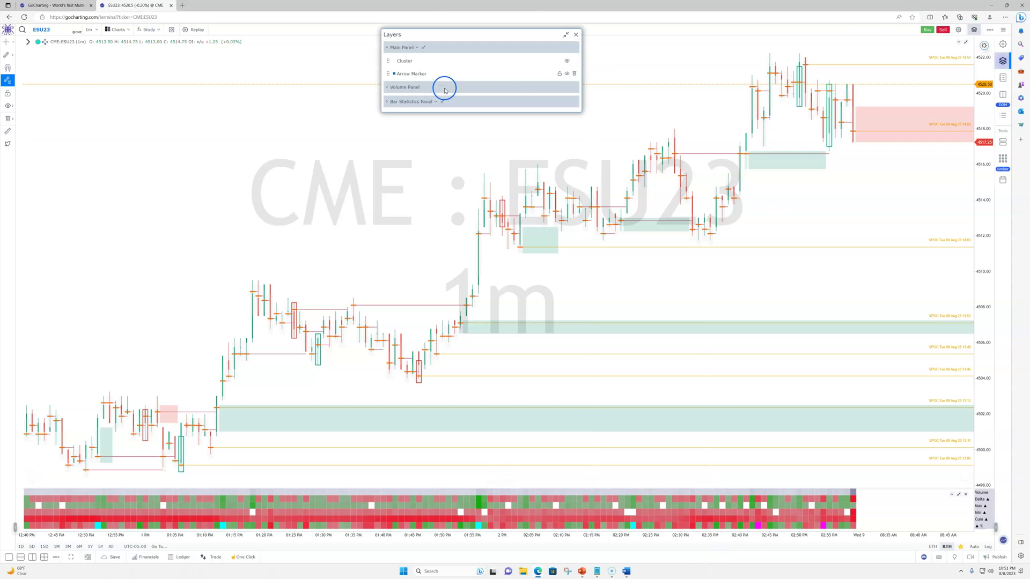
# Close the Layers list and zoom the time axis until footprint volume numbers appear.
pyautogui.click(577, 34)
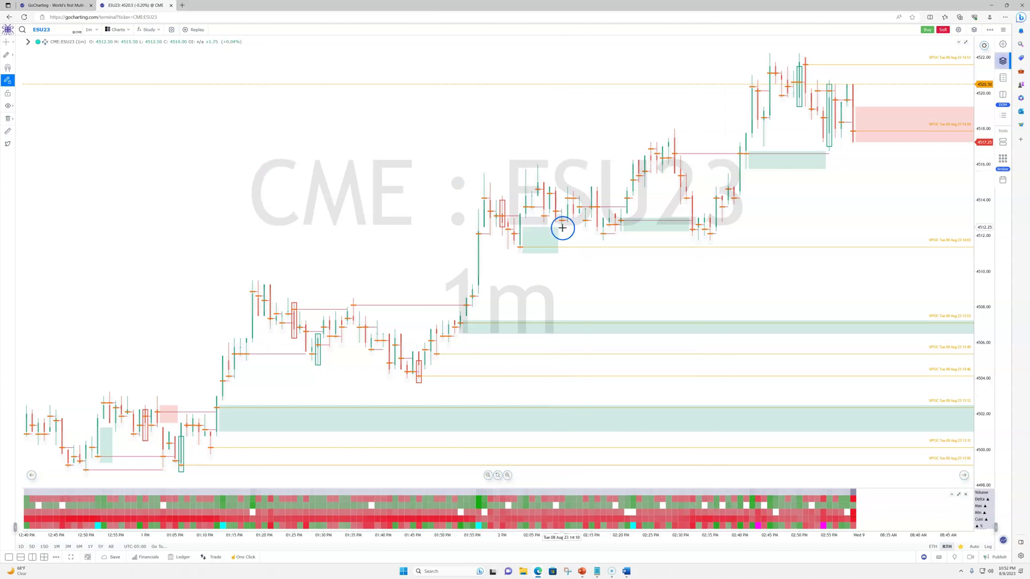
pyautogui.moveTo(738, 539); pyautogui.dragTo(579, 521)
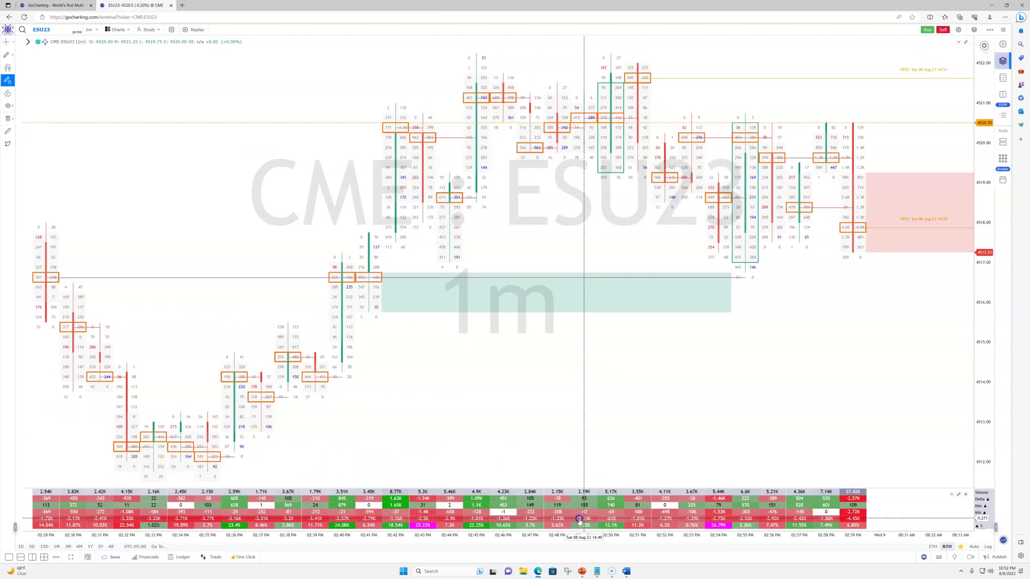
pyautogui.click(150, 30)
# Add the Orderflows Trader study from the Orderflow category to the ESU23 chart.
pyautogui.click(137, 83)
pyautogui.click(126, 102)
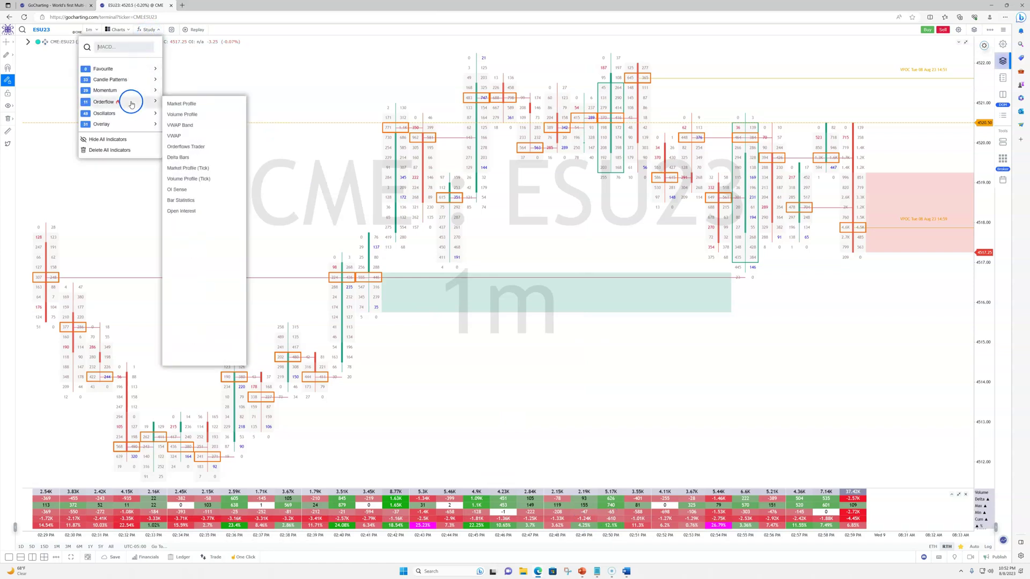
pyautogui.click(198, 147)
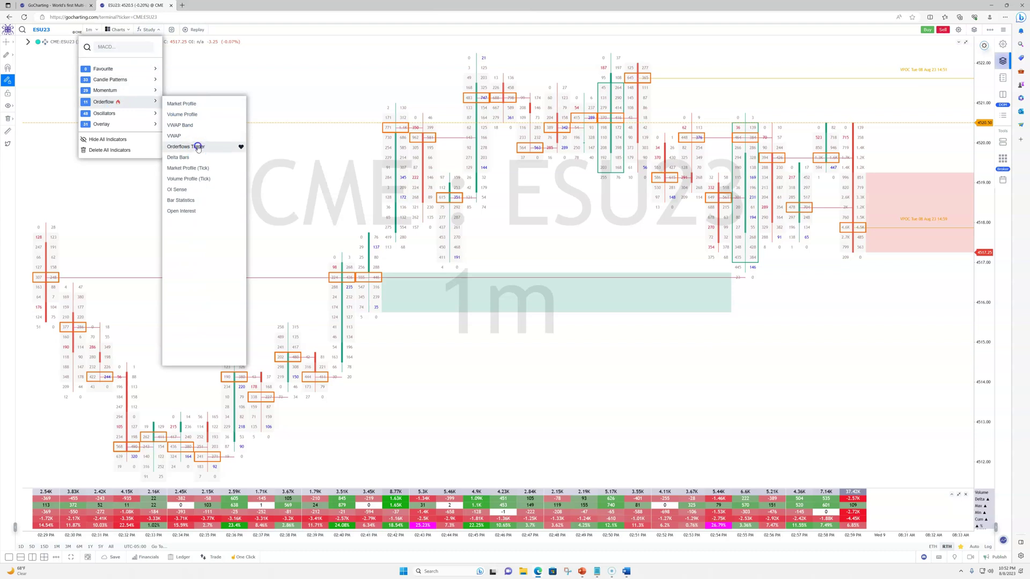
pyautogui.click(225, 123)
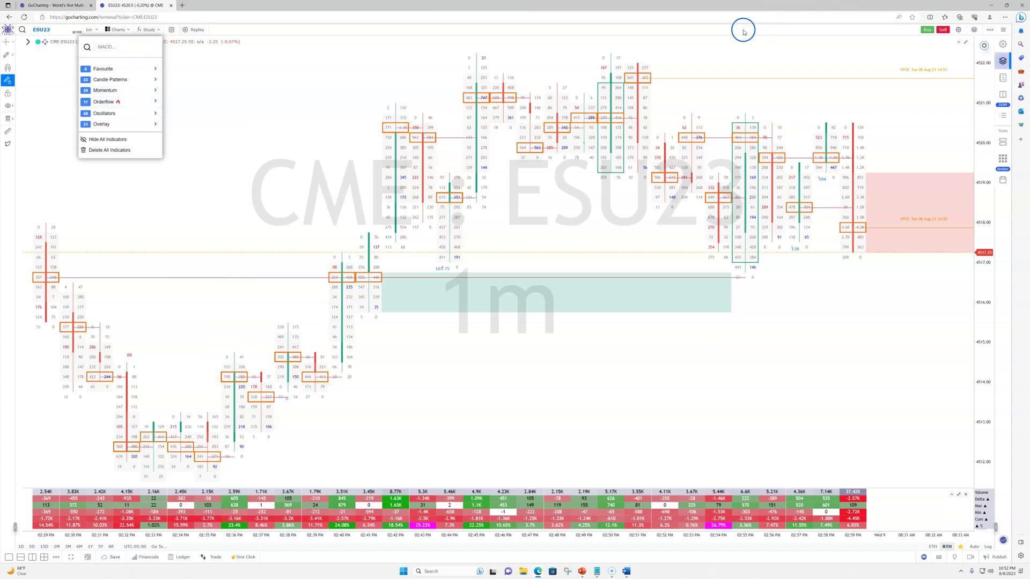
pyautogui.click(972, 30)
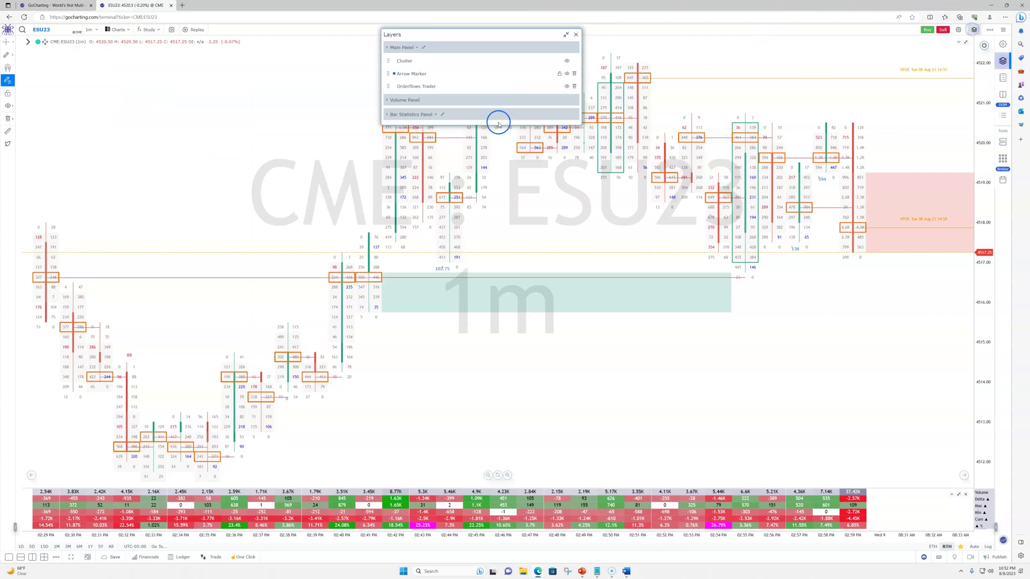
# Expand and review the Orderflows Trader layer settings, then close the panel.
pyautogui.click(423, 87)
pyautogui.click(392, 109)
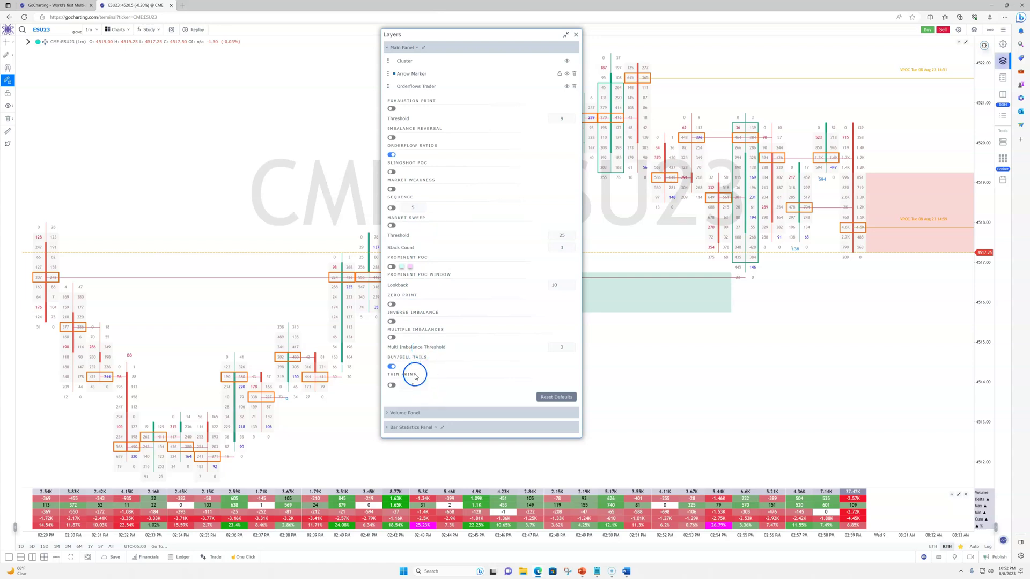
pyautogui.click(576, 35)
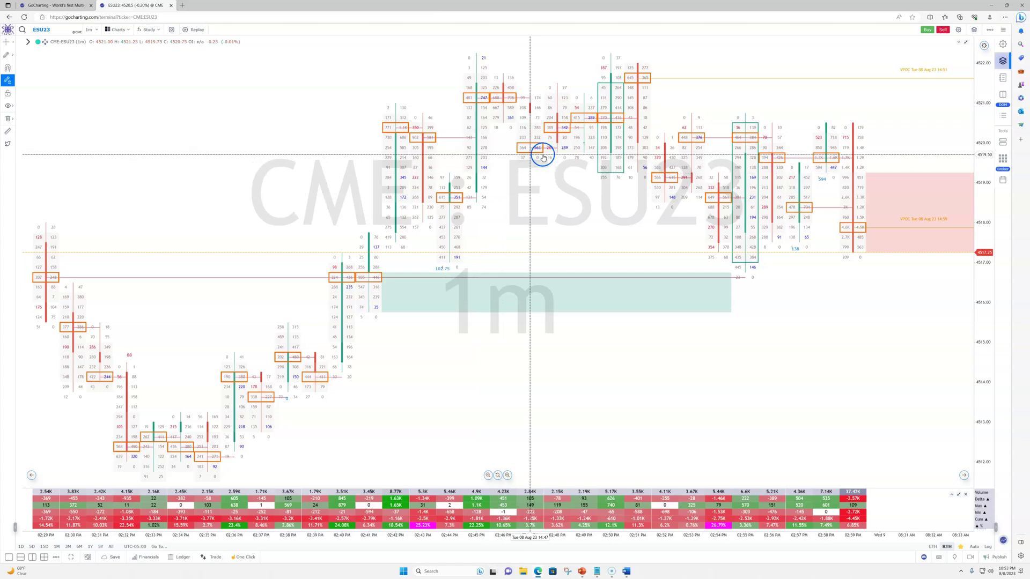
# Open the Cluster layer settings and scroll through its text format and imbalance options.
pyautogui.click(975, 31)
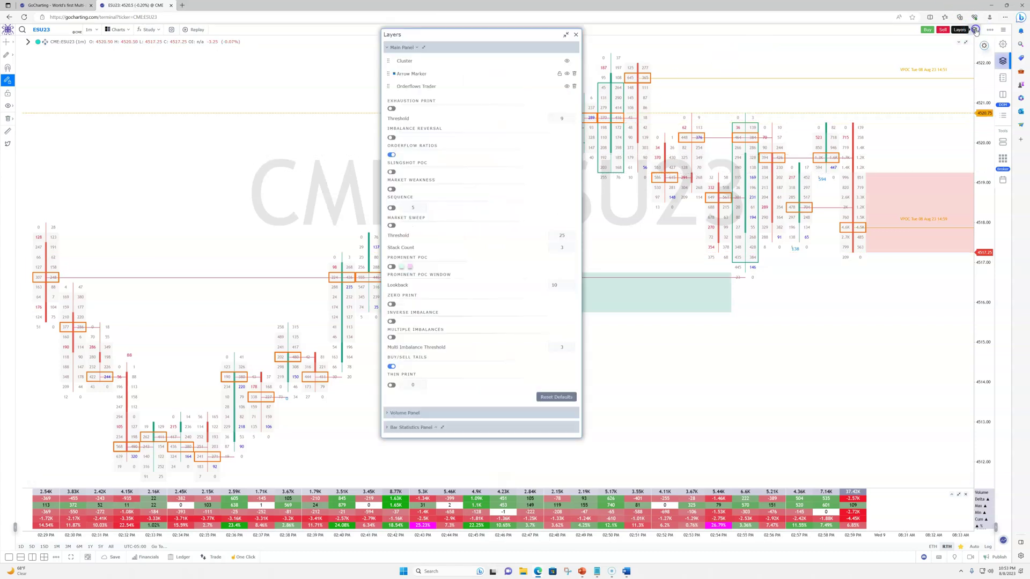
pyautogui.click(406, 63)
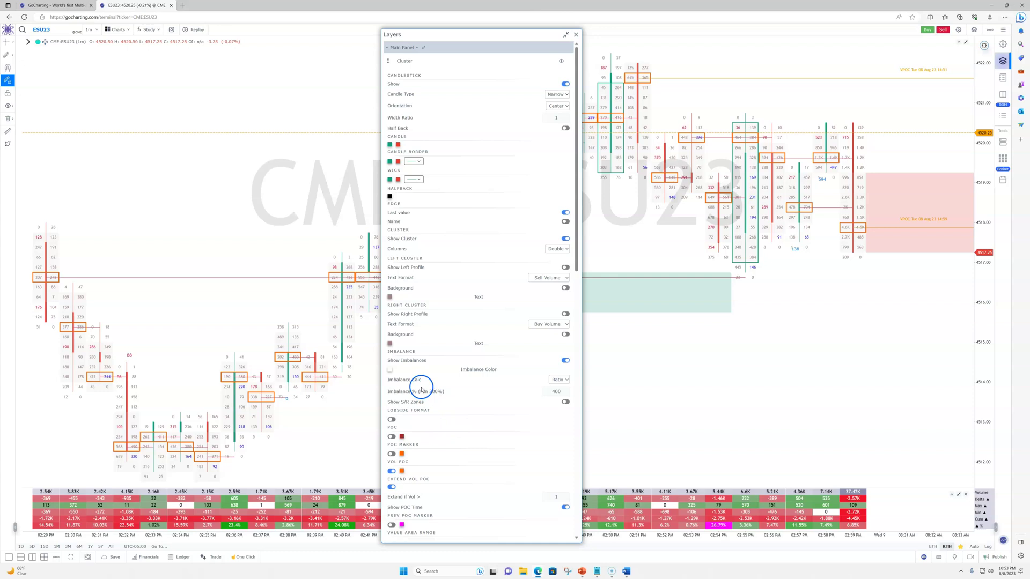
pyautogui.scroll(-5, 467, 381)
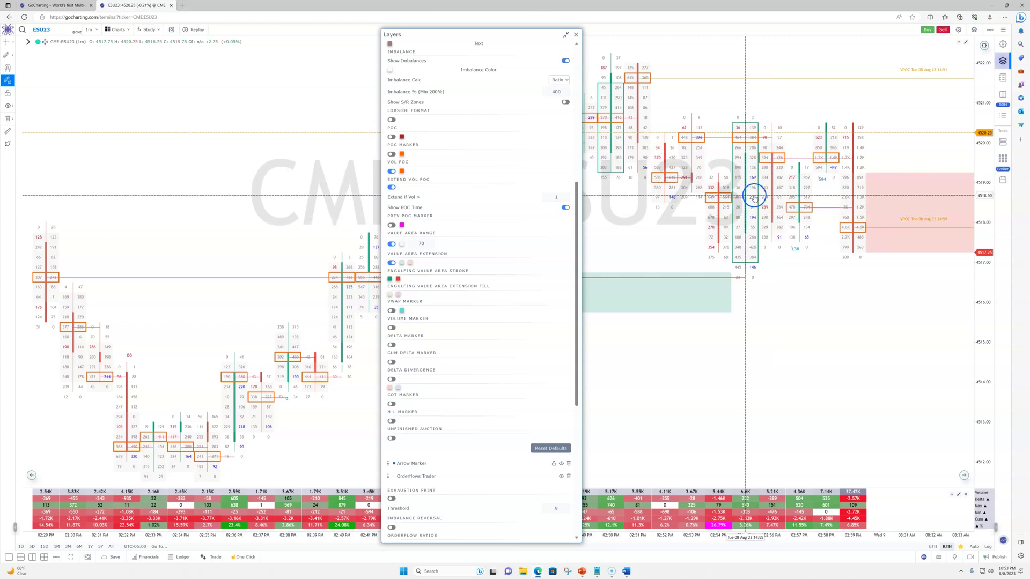
pyautogui.scroll(3, 429, 293)
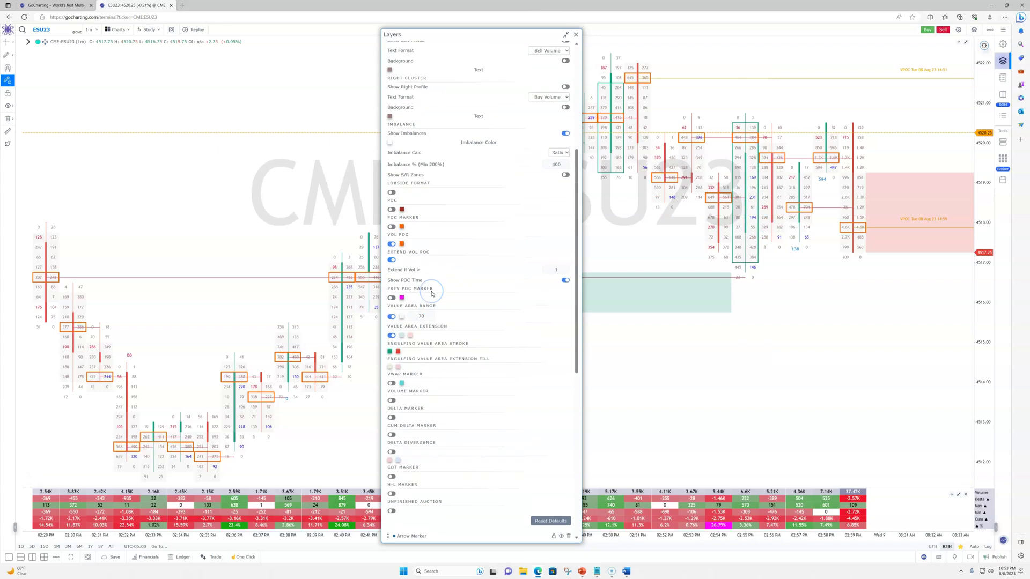
pyautogui.scroll(6, 392, 199)
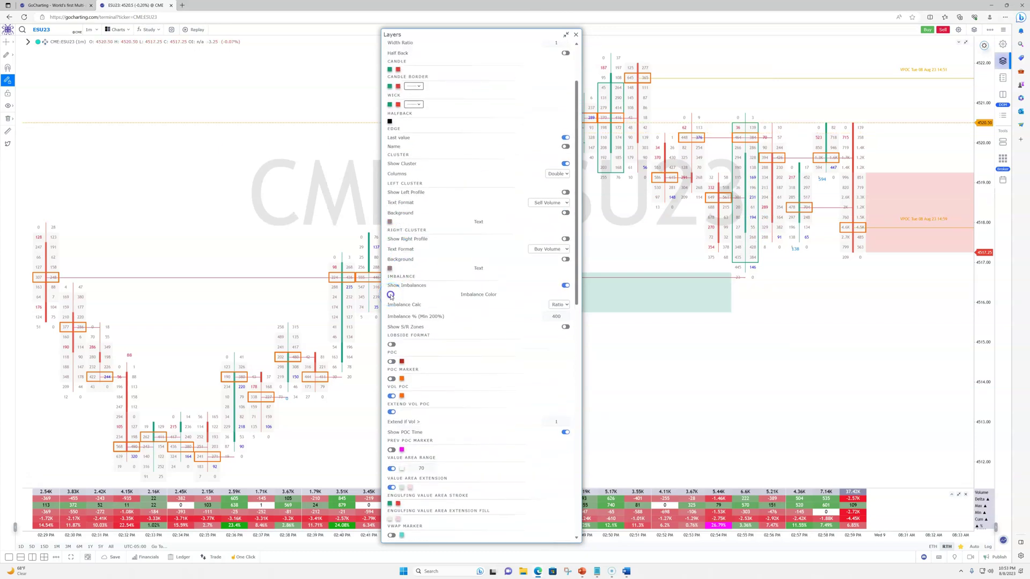
# Set the imbalance highlight fill colour to a transparent orange.
pyautogui.click(391, 294)
pyautogui.click(483, 305)
pyautogui.click(389, 295)
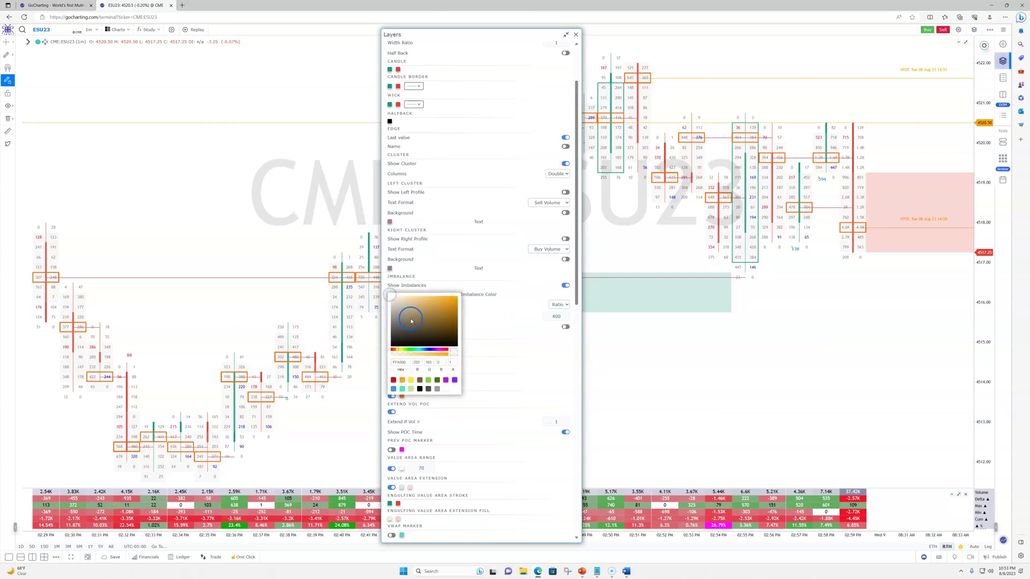
pyautogui.click(402, 380)
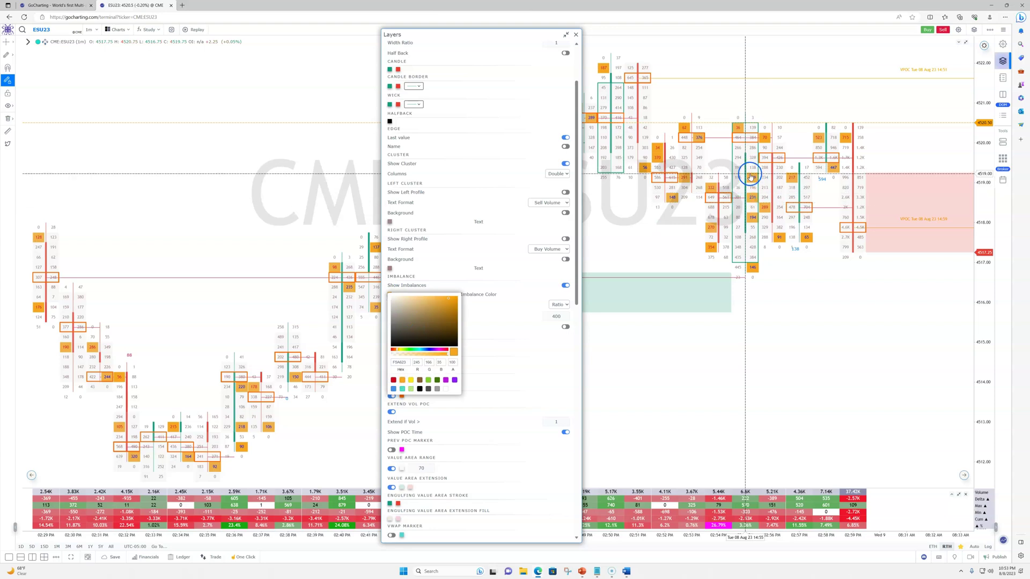
pyautogui.click(393, 355)
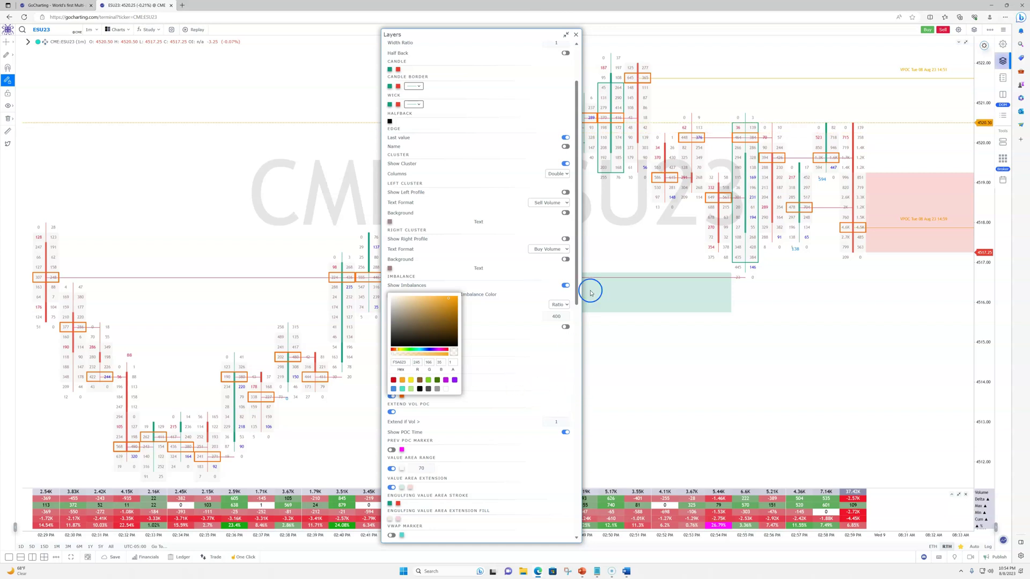
pyautogui.moveTo(578, 289); pyautogui.dragTo(578, 431)
pyautogui.click(421, 342)
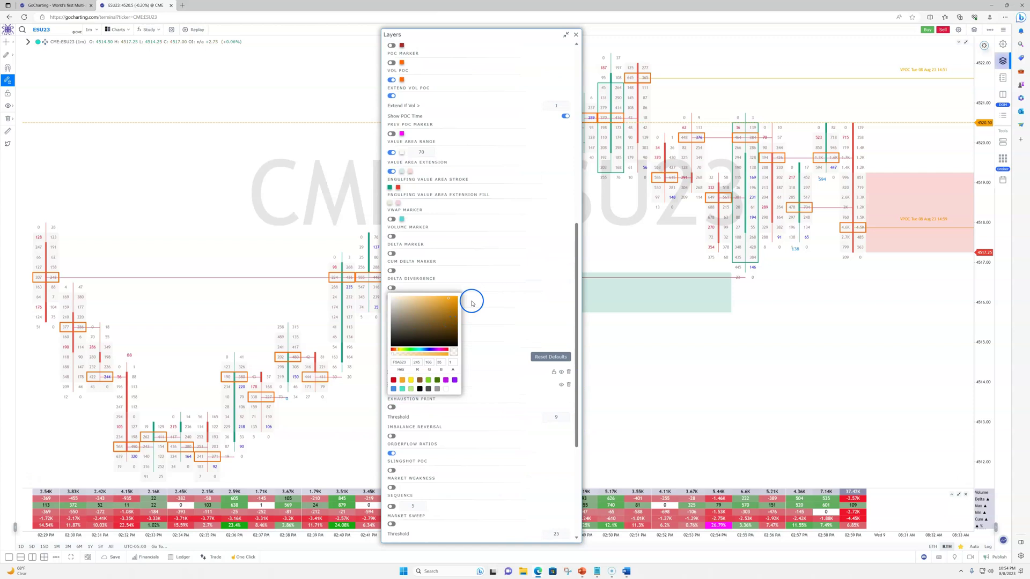
pyautogui.click(559, 303)
# Turn on Thin Print highlighting and close the layer settings.
pyautogui.scroll(-5, 428, 427)
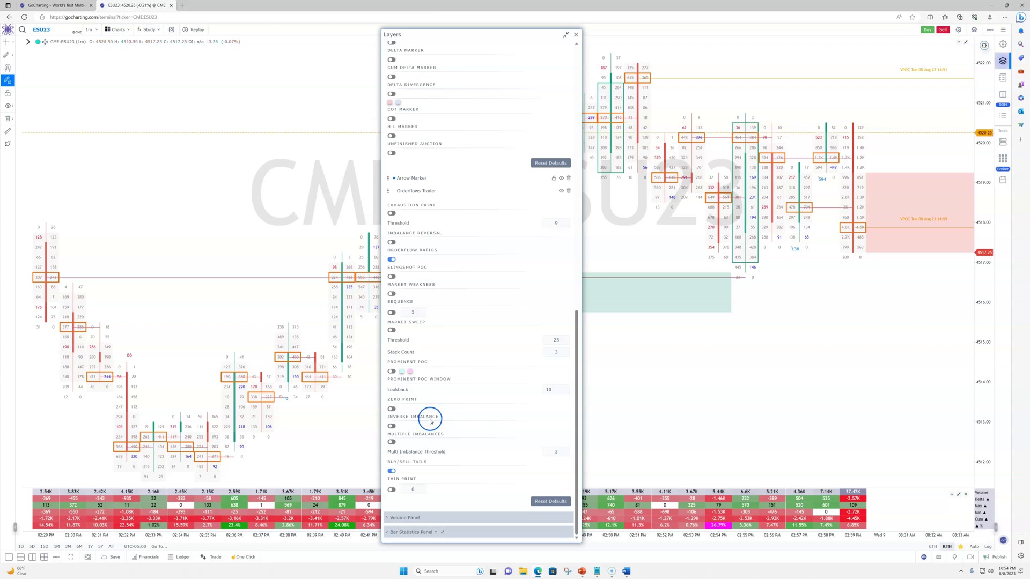
pyautogui.click(392, 490)
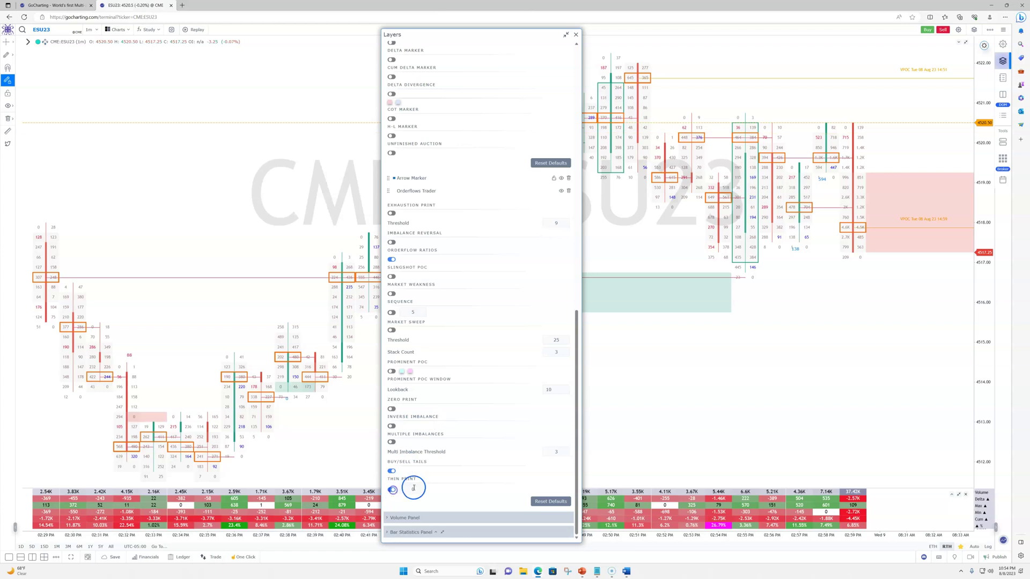
pyautogui.click(576, 34)
# Pan back through midday bars and zoom out to reach the Aug 7 afternoon session.
pyautogui.moveTo(379, 423); pyautogui.dragTo(817, 342)
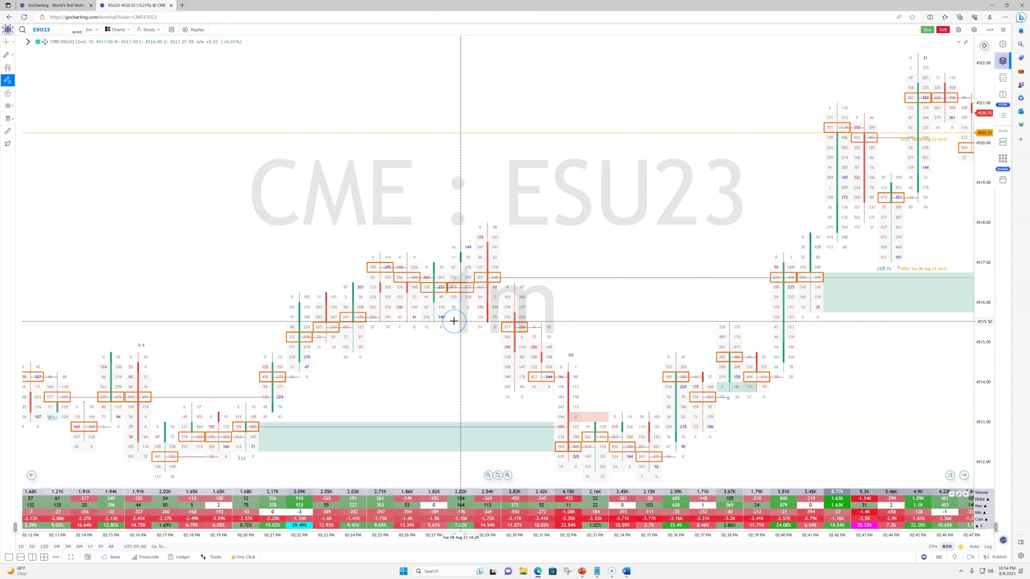
pyautogui.moveTo(485, 400); pyautogui.dragTo(719, 218)
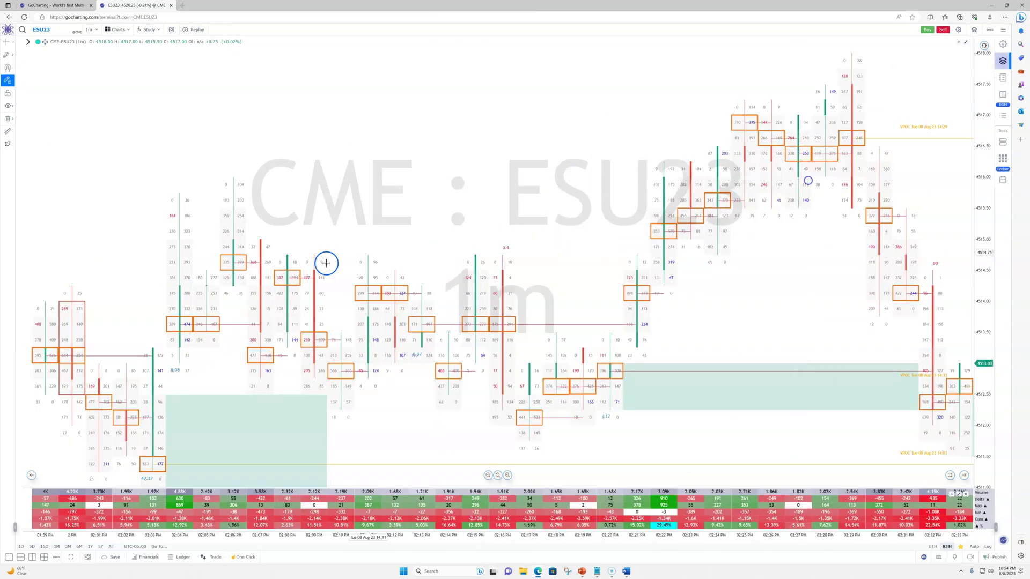
pyautogui.moveTo(397, 423); pyautogui.dragTo(835, 279)
pyautogui.moveTo(403, 437); pyautogui.dragTo(781, 347)
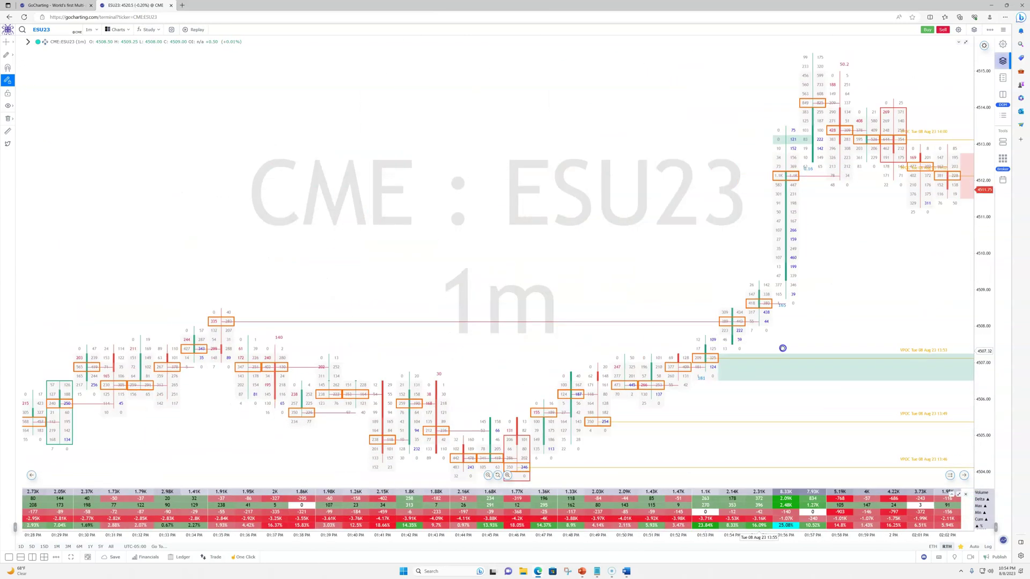
pyautogui.moveTo(368, 313); pyautogui.dragTo(756, 202)
pyautogui.moveTo(172, 472); pyautogui.dragTo(602, 418)
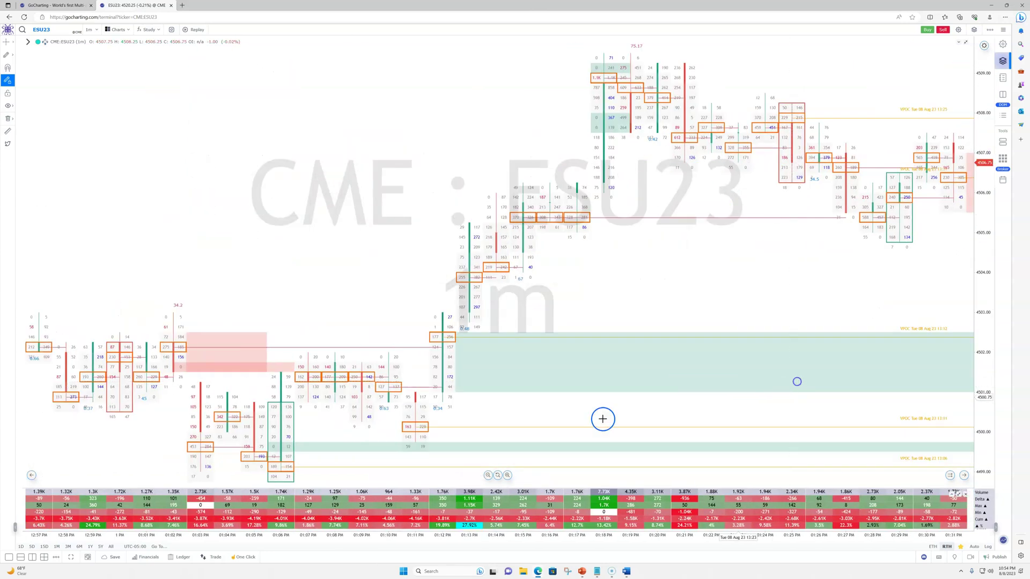
pyautogui.moveTo(515, 413); pyautogui.dragTo(777, 382)
pyautogui.moveTo(368, 448); pyautogui.dragTo(708, 409)
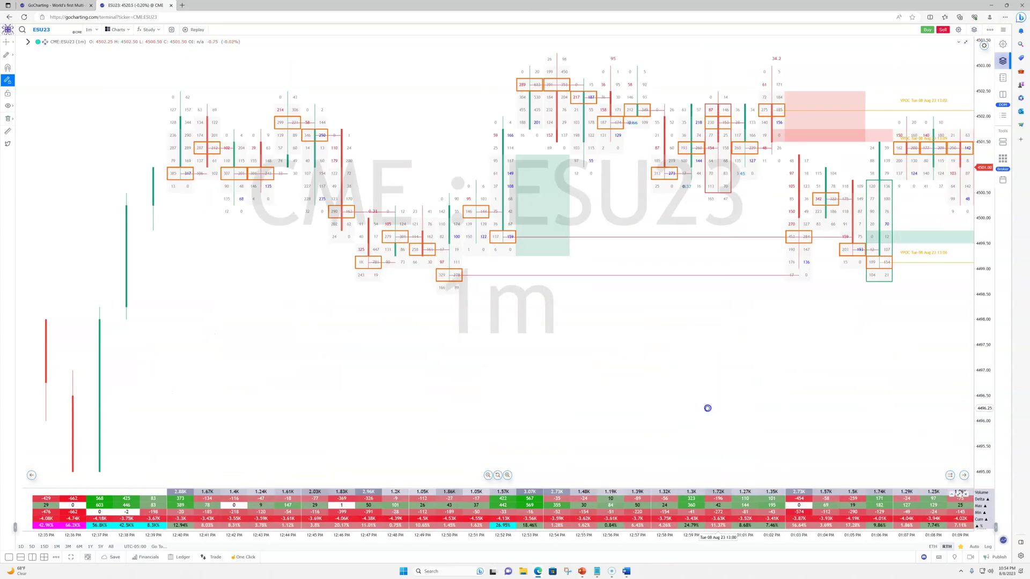
pyautogui.moveTo(354, 416); pyautogui.dragTo(894, 347)
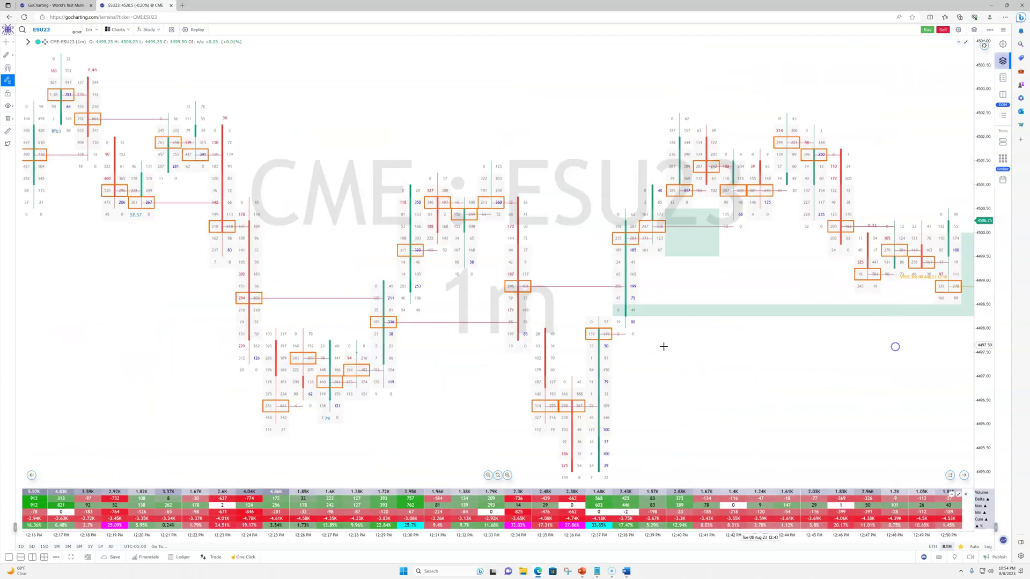
pyautogui.scroll(-3, 215, 406)
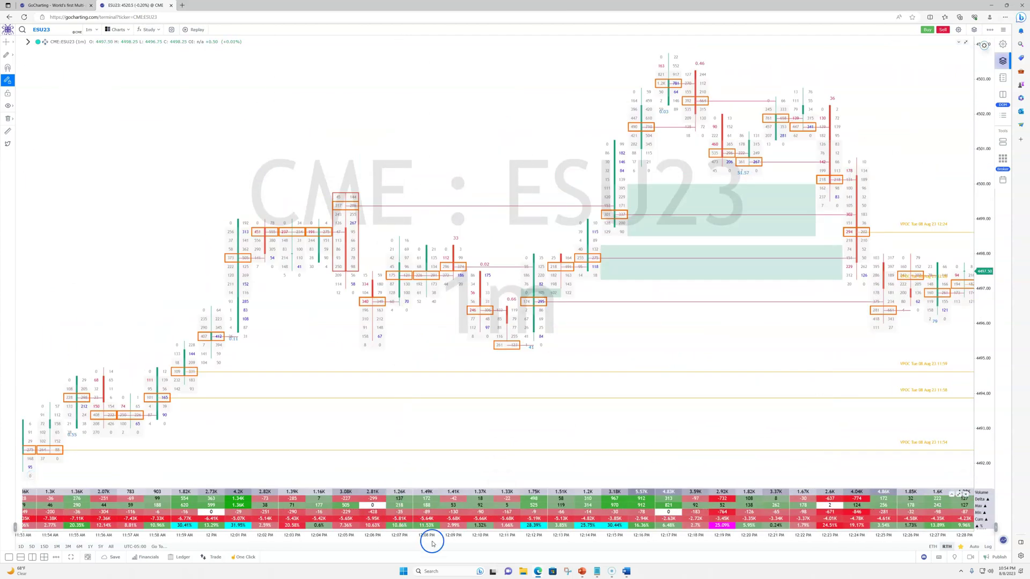
pyautogui.scroll(-3, 550, 525)
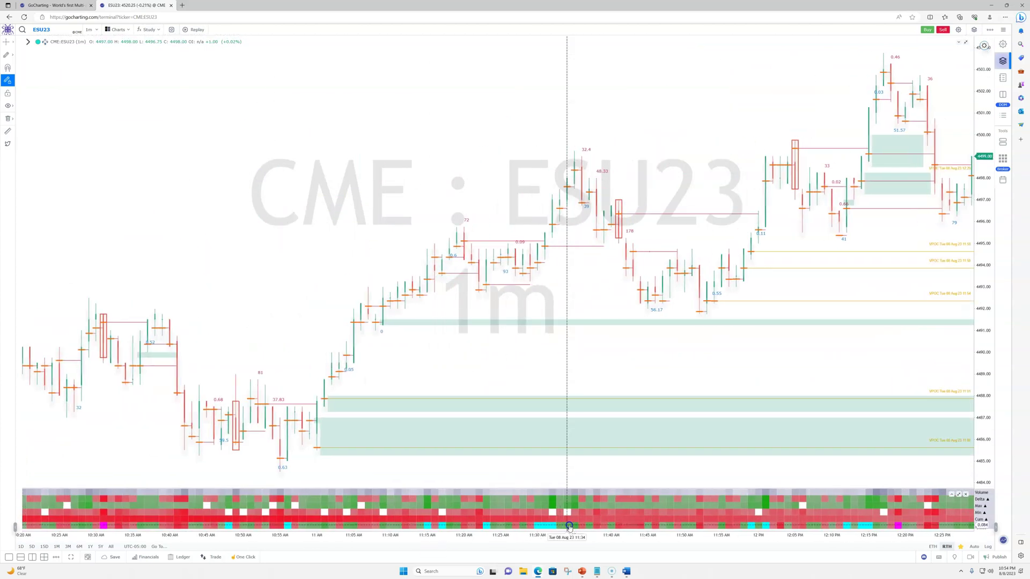
pyautogui.scroll(-5, 569, 527)
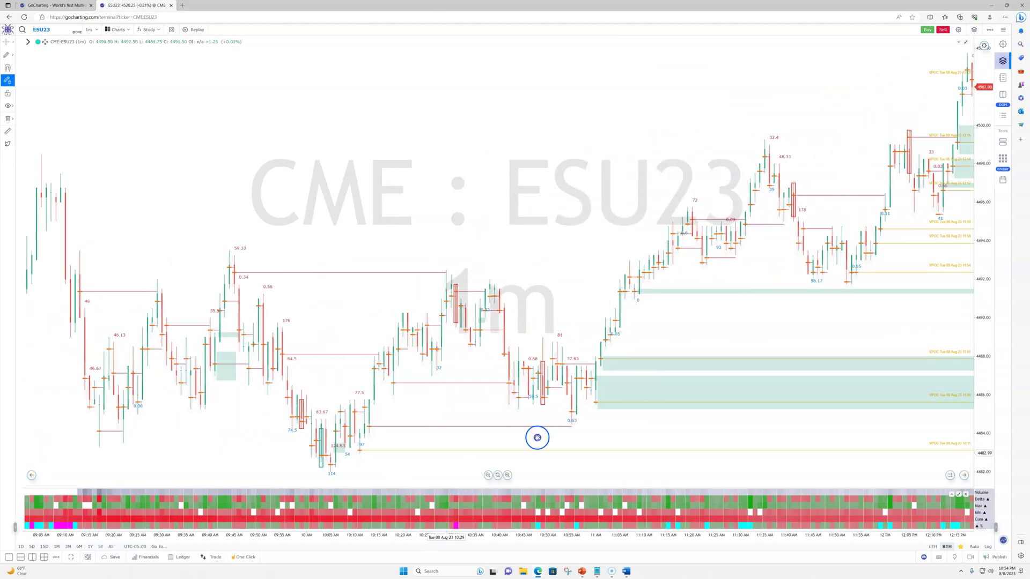
pyautogui.moveTo(536, 437); pyautogui.dragTo(761, 403)
pyautogui.moveTo(409, 443); pyautogui.dragTo(724, 406)
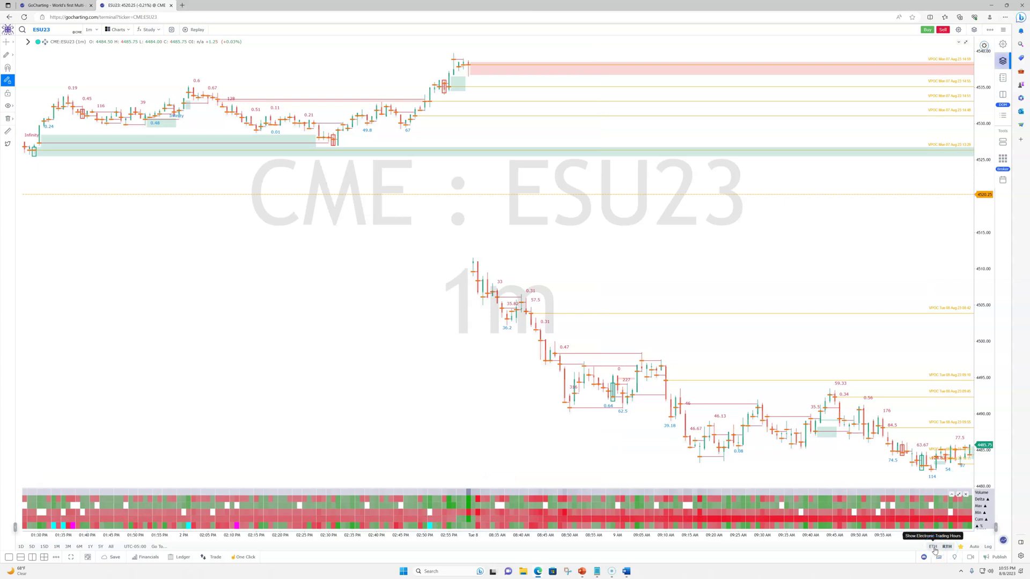
# Limit the chart to regular trading hours only with the RTH button.
pyautogui.click(933, 547)
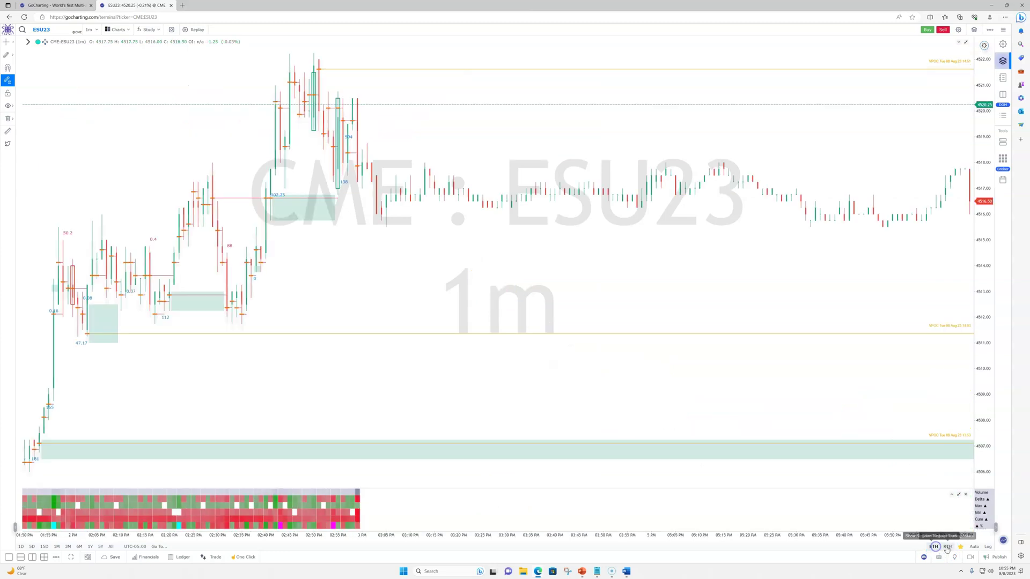
pyautogui.click(947, 547)
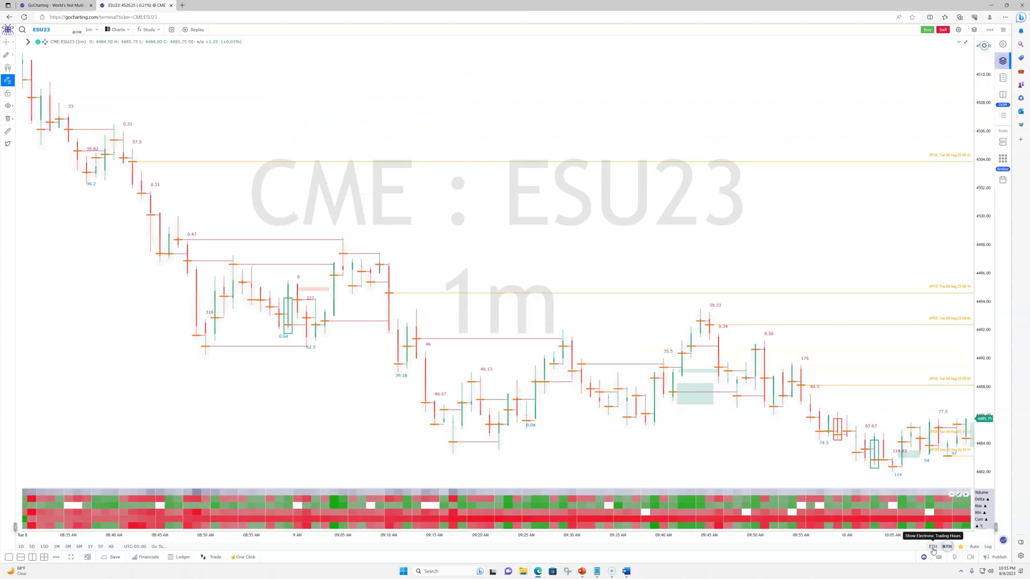
pyautogui.click(948, 548)
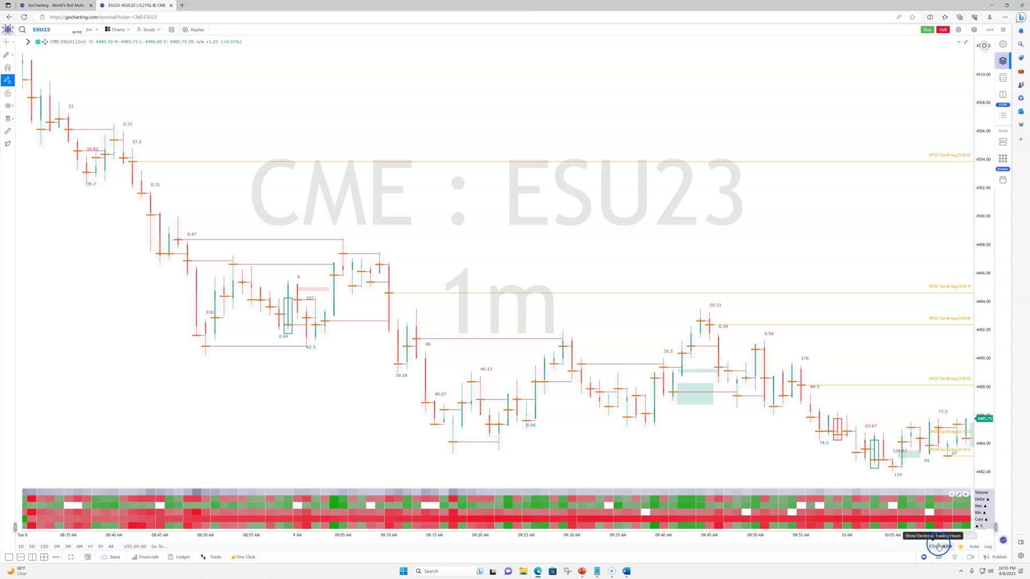
# Widen this morning's 09:04–09:42 AM bars to restore footprint volumes, opening Edit Settings.
pyautogui.moveTo(417, 435); pyautogui.dragTo(662, 429)
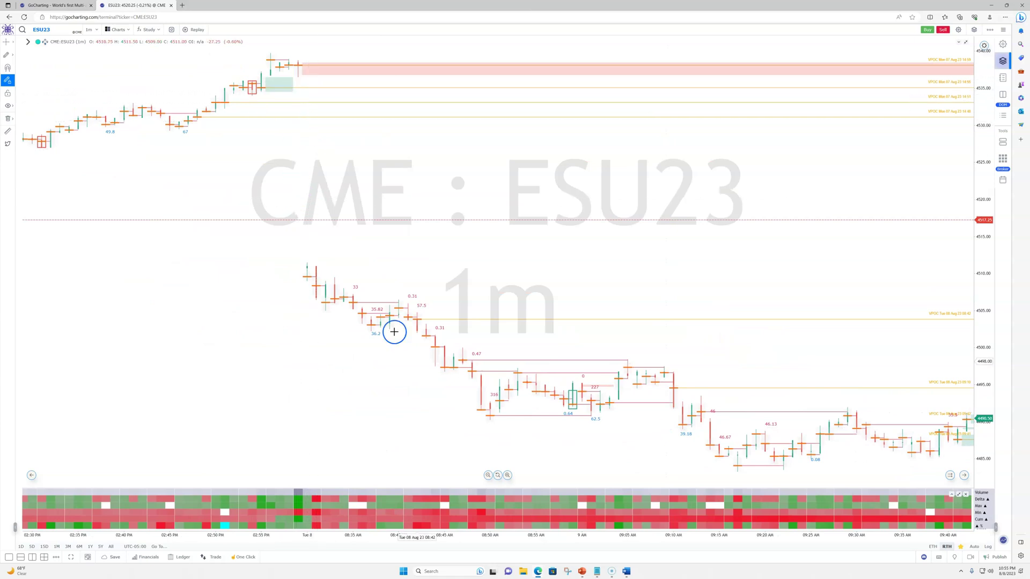
pyautogui.moveTo(615, 533); pyautogui.dragTo(483, 530)
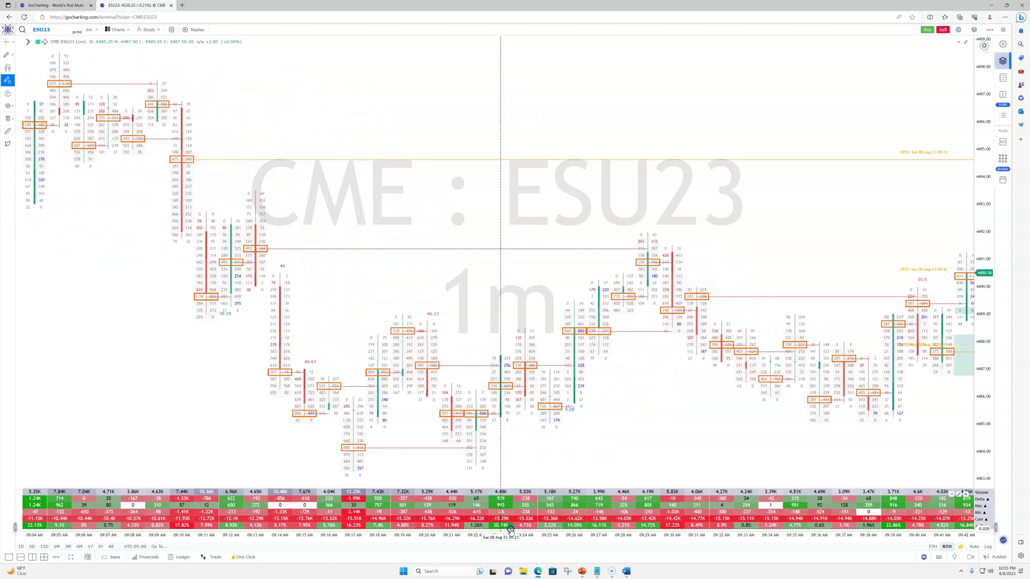
pyautogui.rightClick(487, 204)
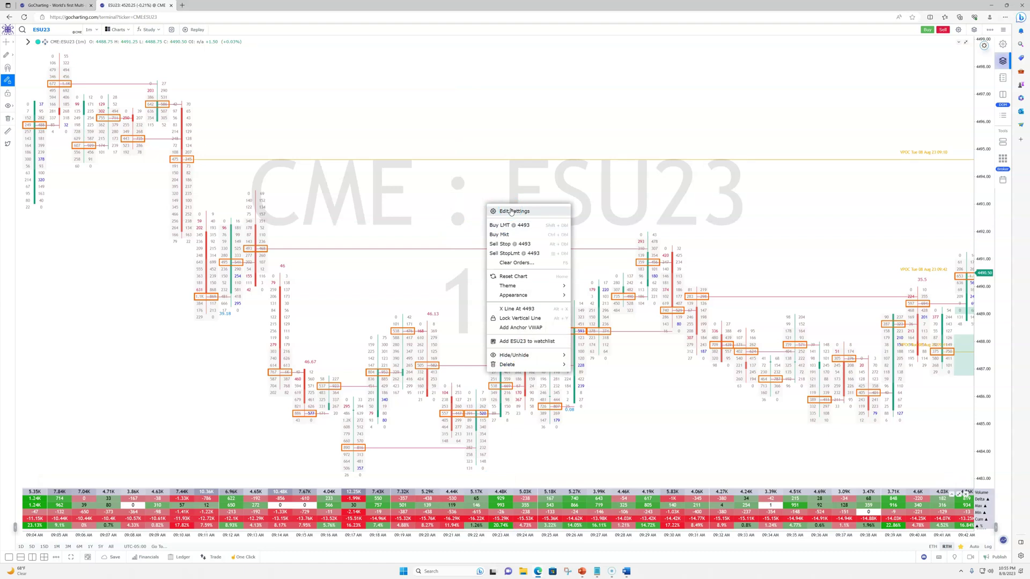
pyautogui.click(511, 212)
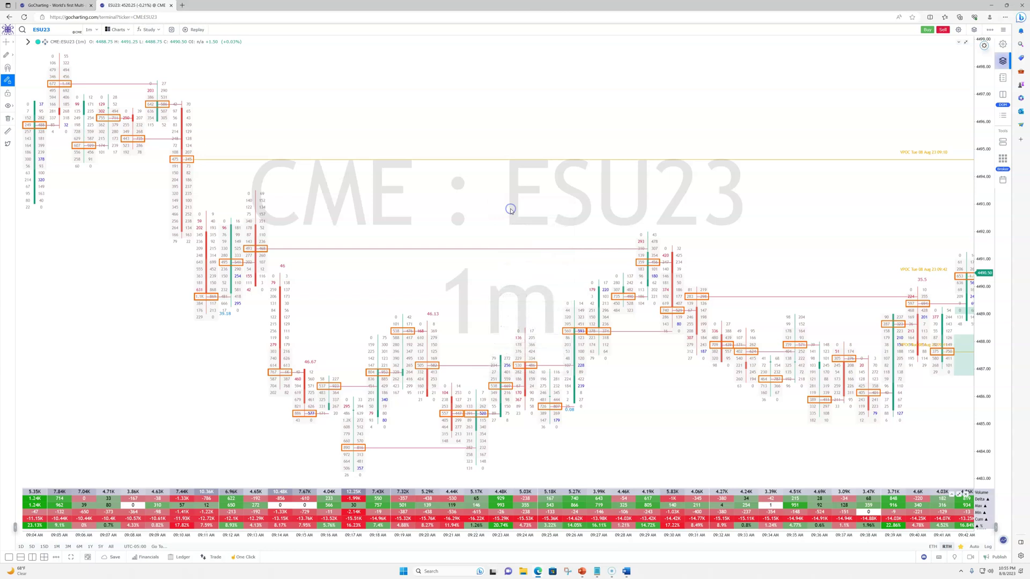
# Enter 5 as the Orderflows Trader thin-print value in the Layers panel, then close the panel.
pyautogui.click(974, 30)
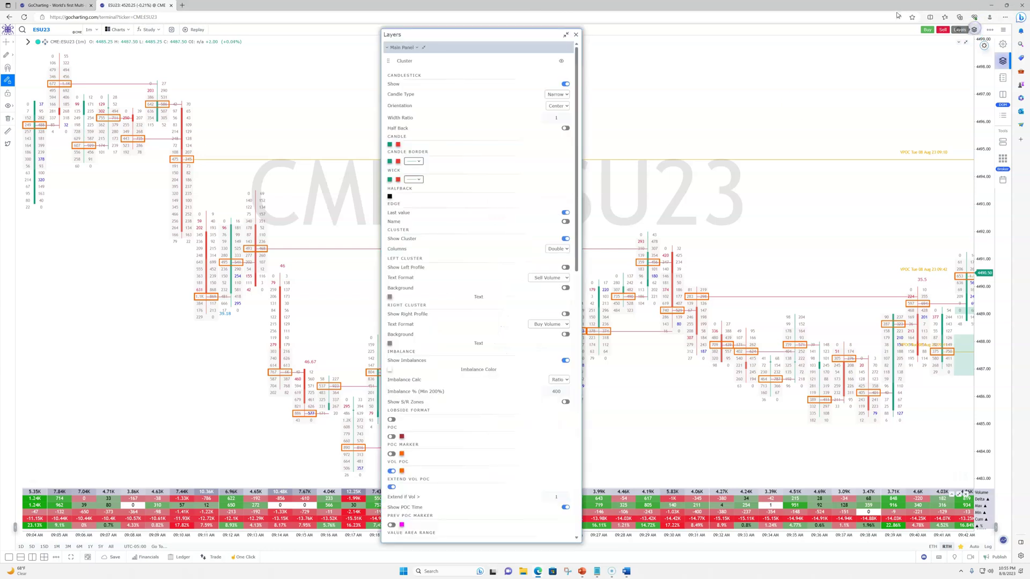
pyautogui.scroll(-15, 459, 413)
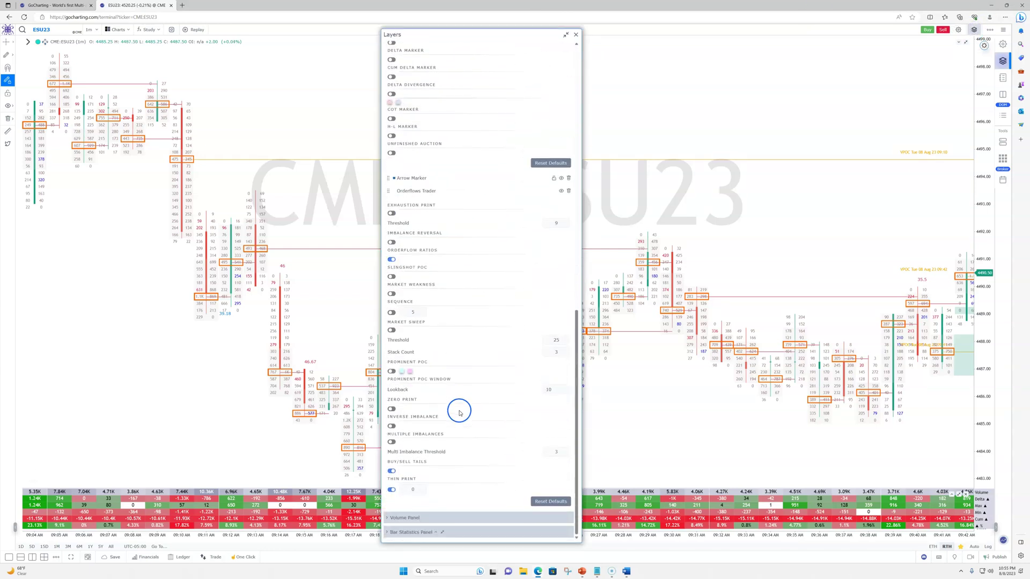
pyautogui.click(419, 491)
pyautogui.write('5')
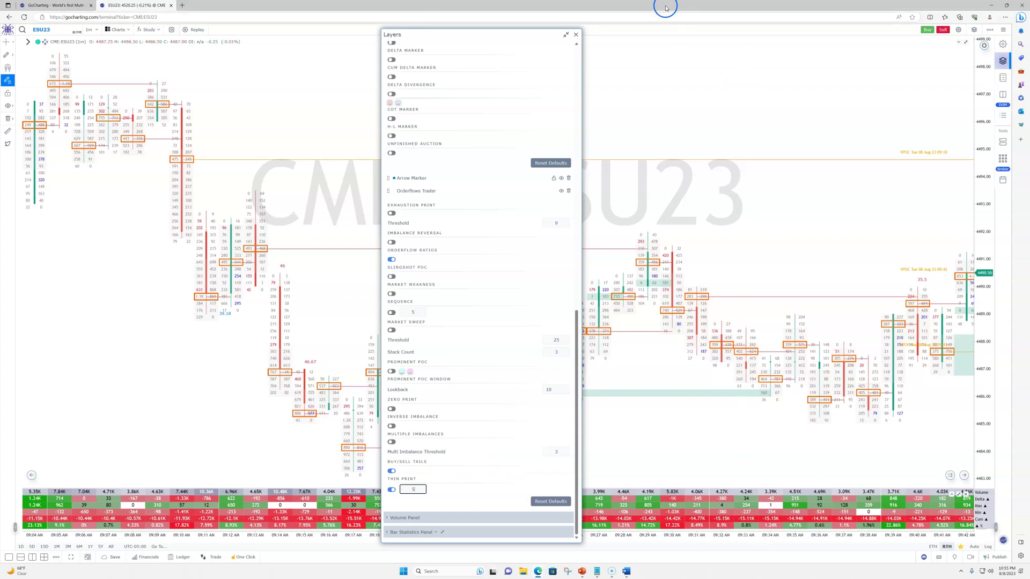
pyautogui.click(577, 35)
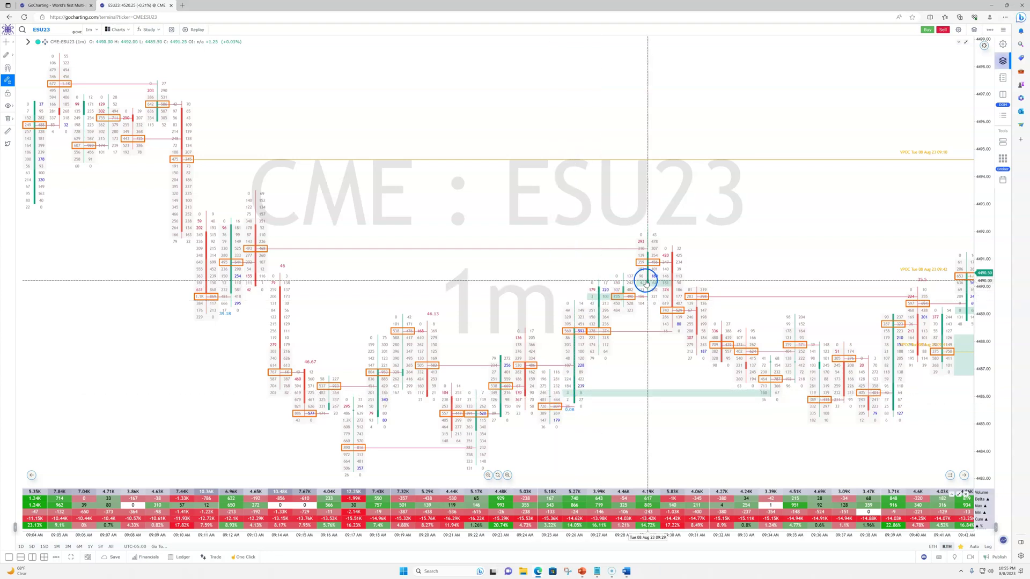
# Pan the chart back to the earlier morning bars around 08:31 AM to review thin prints.
pyautogui.moveTo(553, 439); pyautogui.dragTo(816, 363)
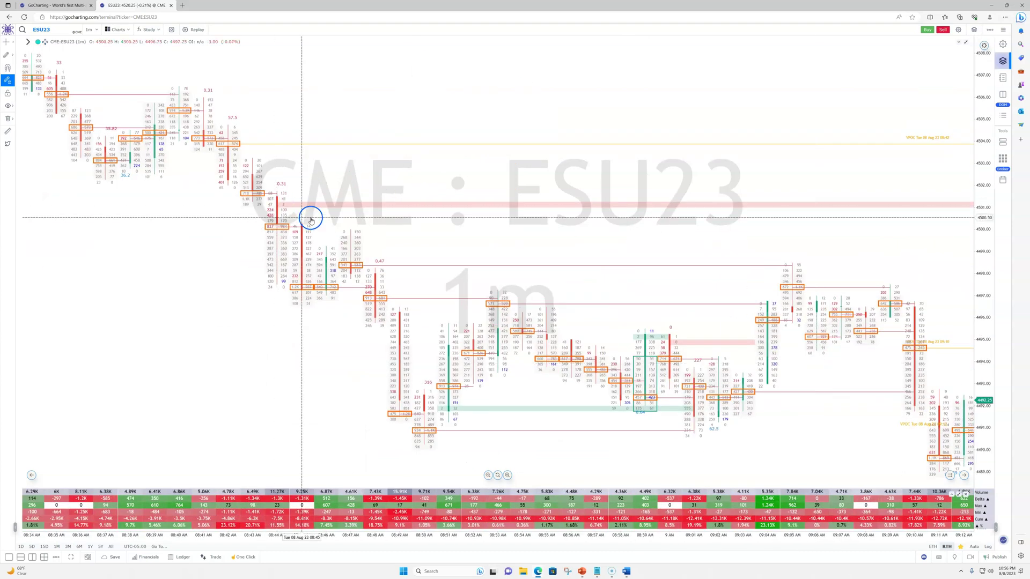
pyautogui.moveTo(280, 253); pyautogui.dragTo(400, 236)
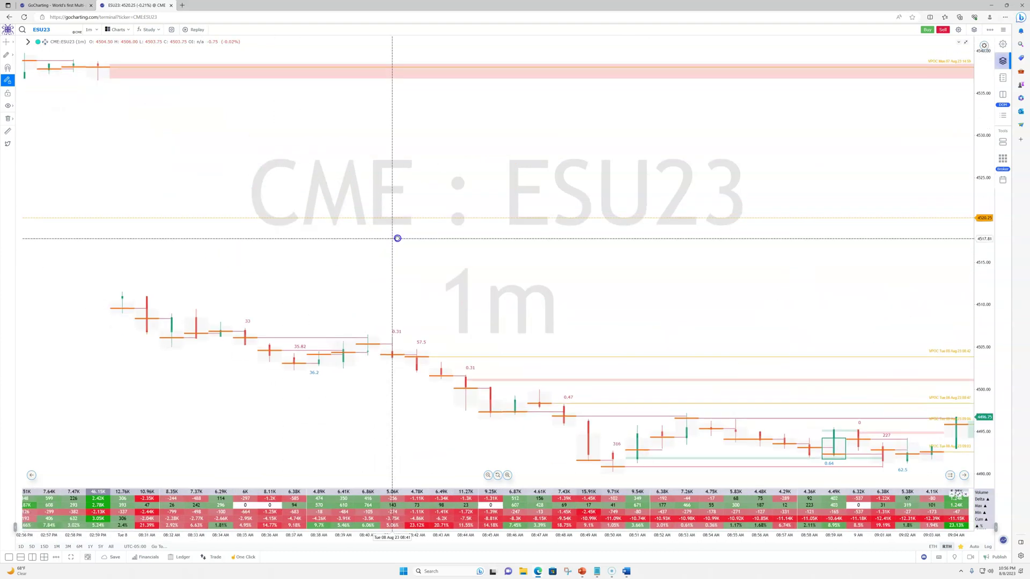
pyautogui.moveTo(310, 163); pyautogui.dragTo(304, 161)
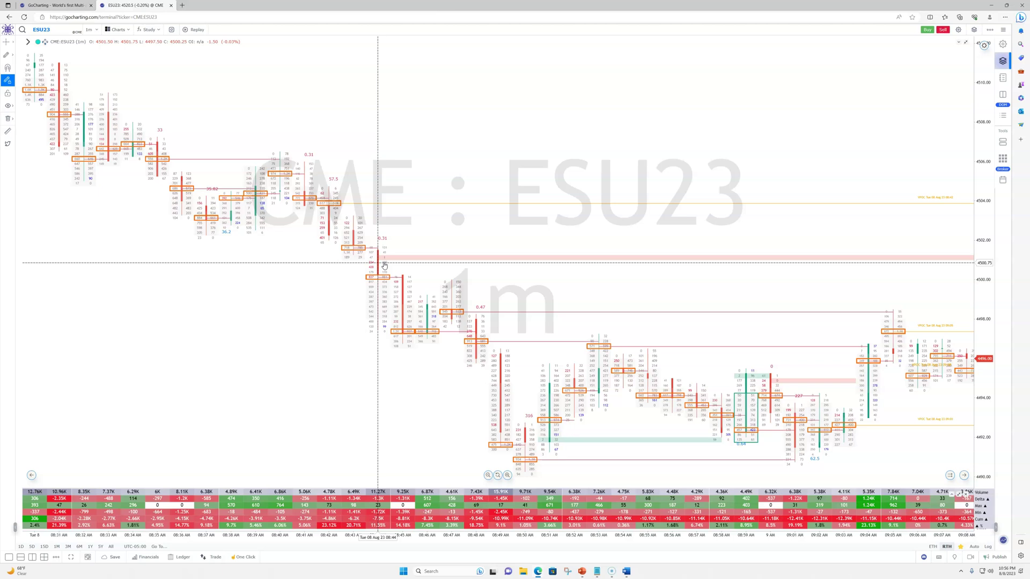
# Stretch then compress the price scale to resize the footprint bars, and reopen the Layers panel.
pyautogui.moveTo(978, 359); pyautogui.dragTo(978, 238)
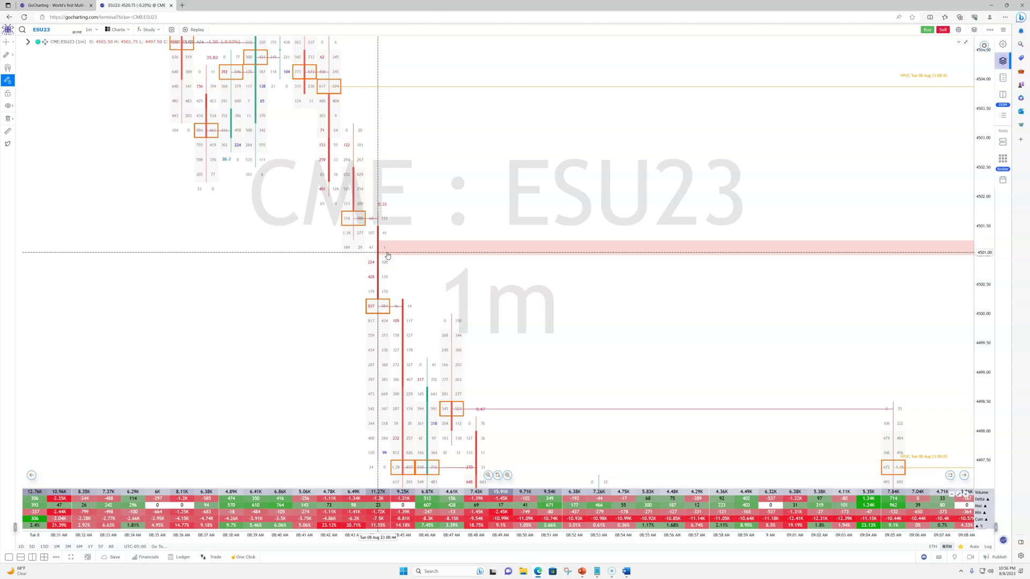
pyautogui.moveTo(983, 249); pyautogui.dragTo(986, 207)
pyautogui.click(973, 29)
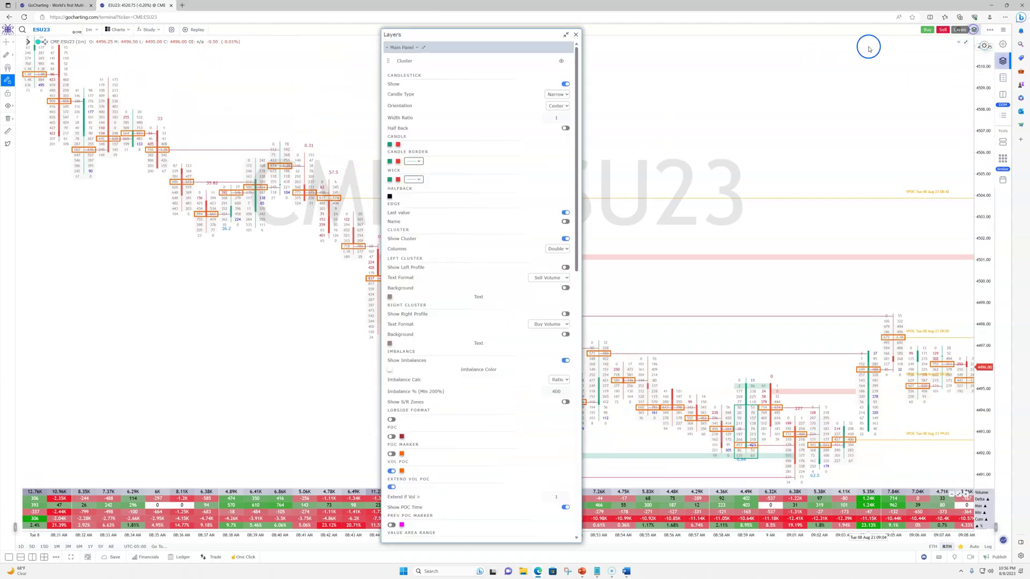
# Switch on Prominent POC and change its lookback from 10 to 0, then close Layers.
pyautogui.scroll(-3, 391, 429)
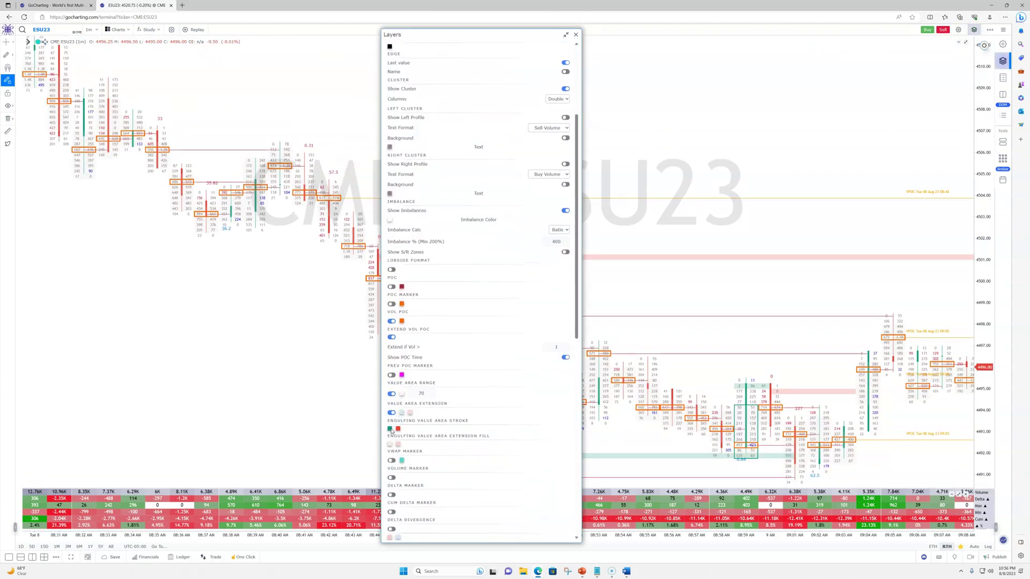
pyautogui.scroll(-10, 402, 418)
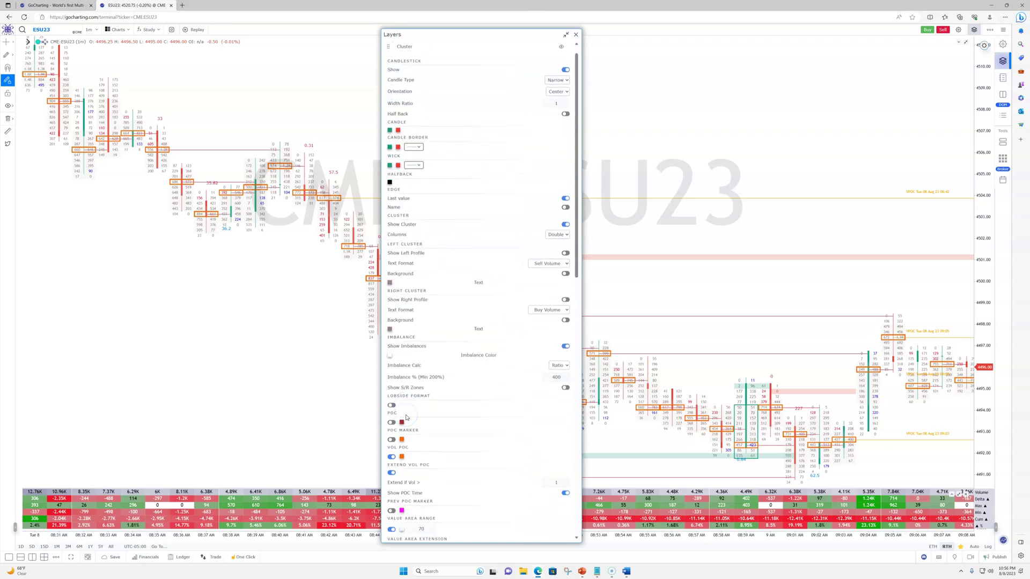
pyautogui.click(392, 371)
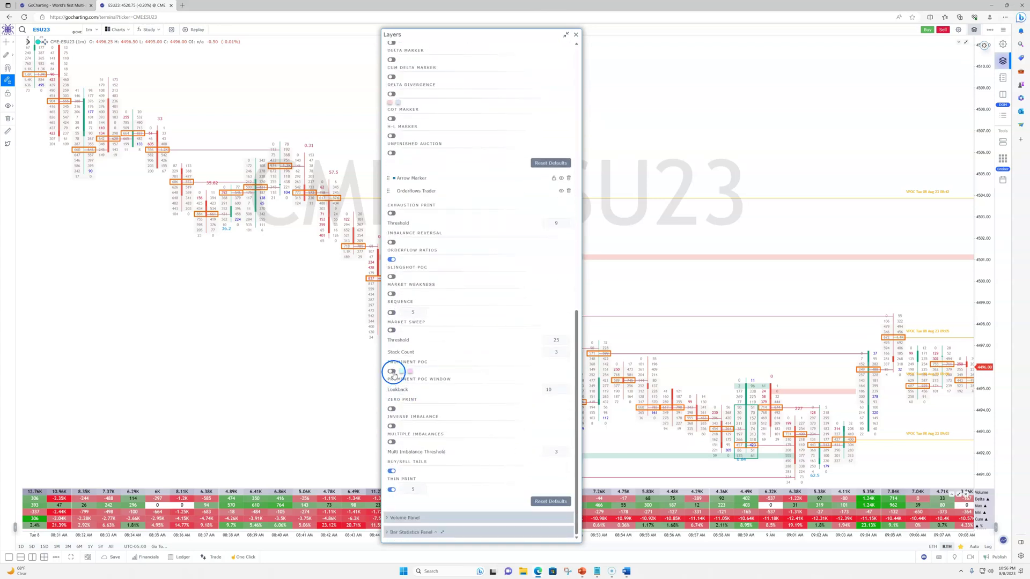
pyautogui.click(555, 390)
pyautogui.moveTo(557, 392); pyautogui.dragTo(532, 395)
pyautogui.write('0')
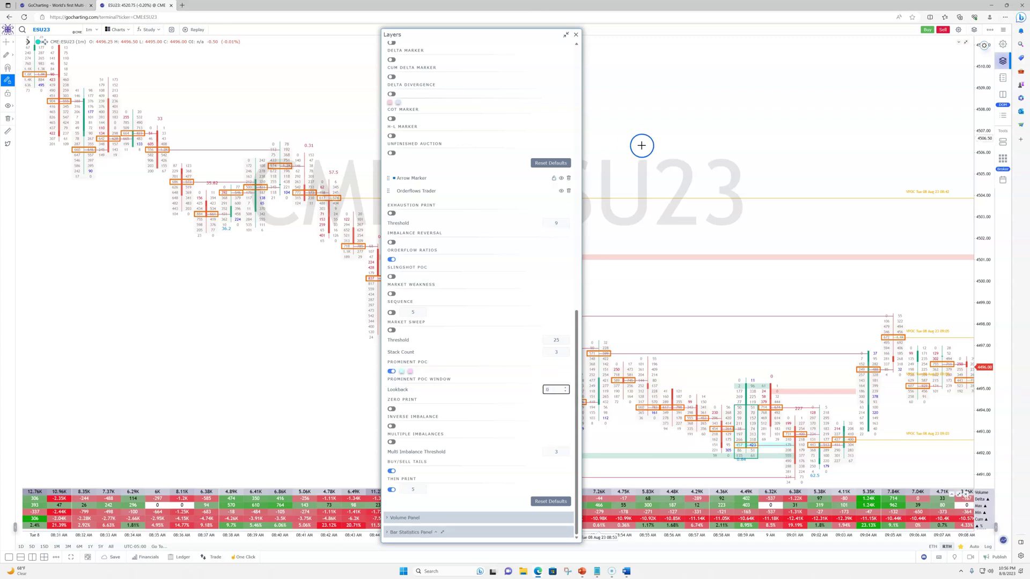
pyautogui.click(575, 34)
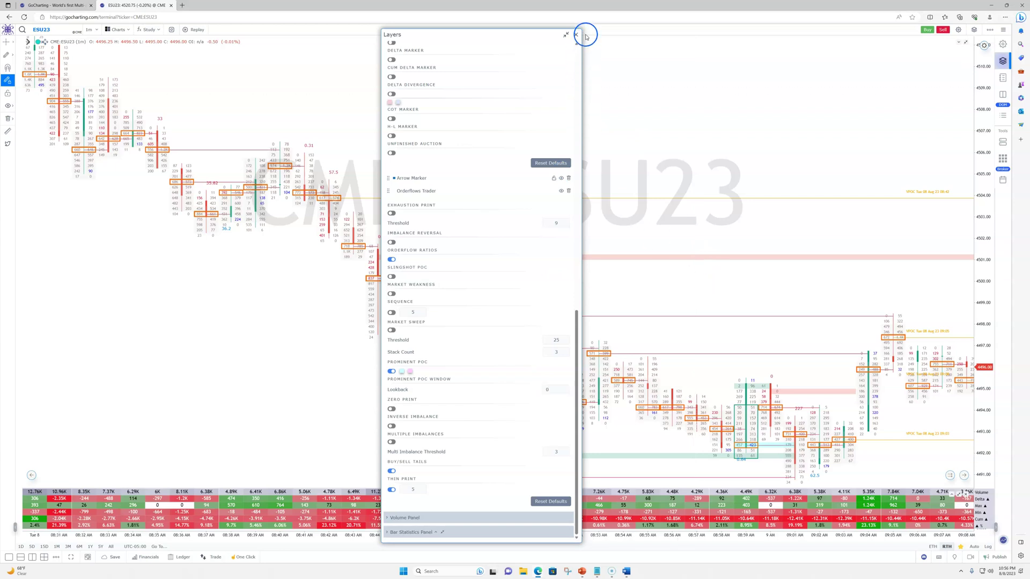
# Pan forward past the 09:24, 09:32 and 10:00 AM bars to about 10:20 AM, then reopen Layers.
pyautogui.moveTo(406, 409); pyautogui.dragTo(274, 390)
pyautogui.moveTo(740, 469); pyautogui.dragTo(470, 444)
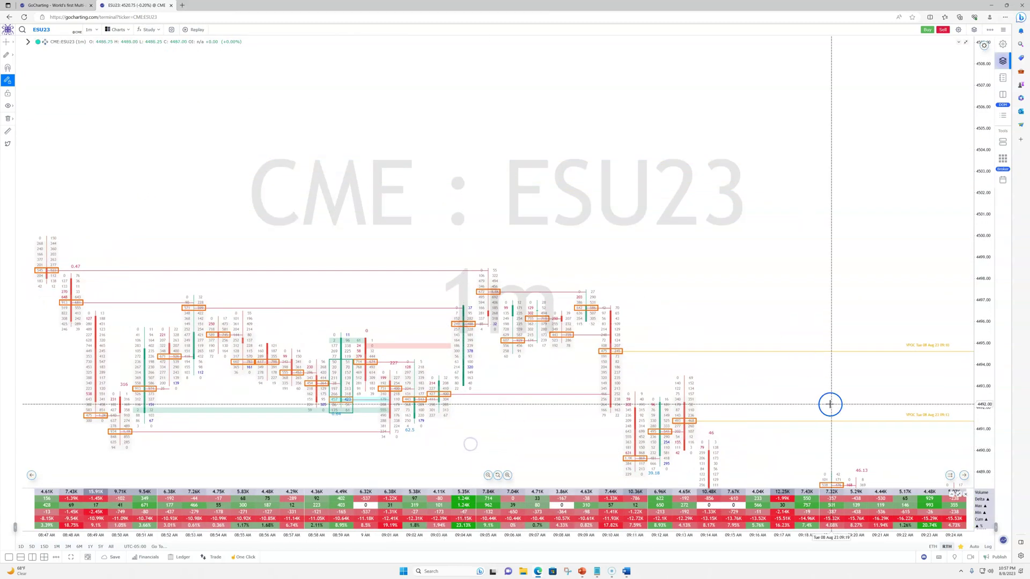
pyautogui.moveTo(830, 404); pyautogui.dragTo(632, 220)
pyautogui.moveTo(811, 426); pyautogui.dragTo(565, 416)
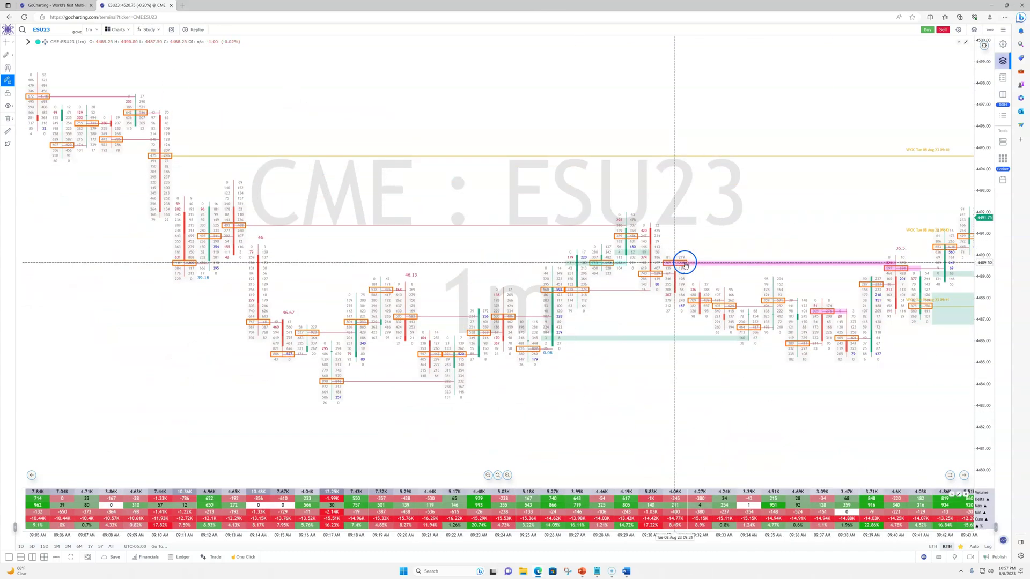
pyautogui.moveTo(879, 410); pyautogui.dragTo(485, 390)
pyautogui.moveTo(817, 411); pyautogui.dragTo(478, 396)
pyautogui.moveTo(832, 410); pyautogui.dragTo(646, 409)
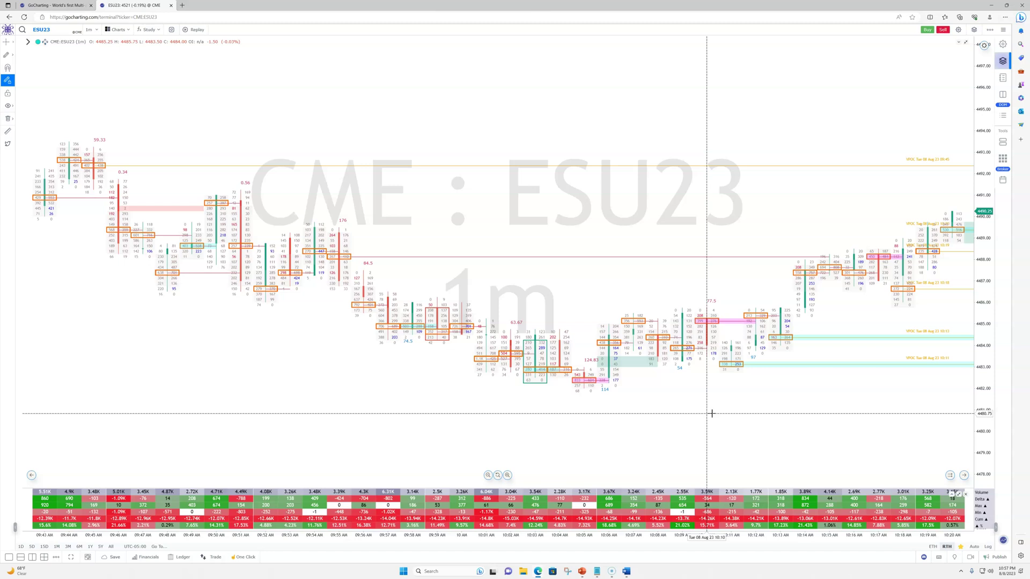
pyautogui.click(973, 30)
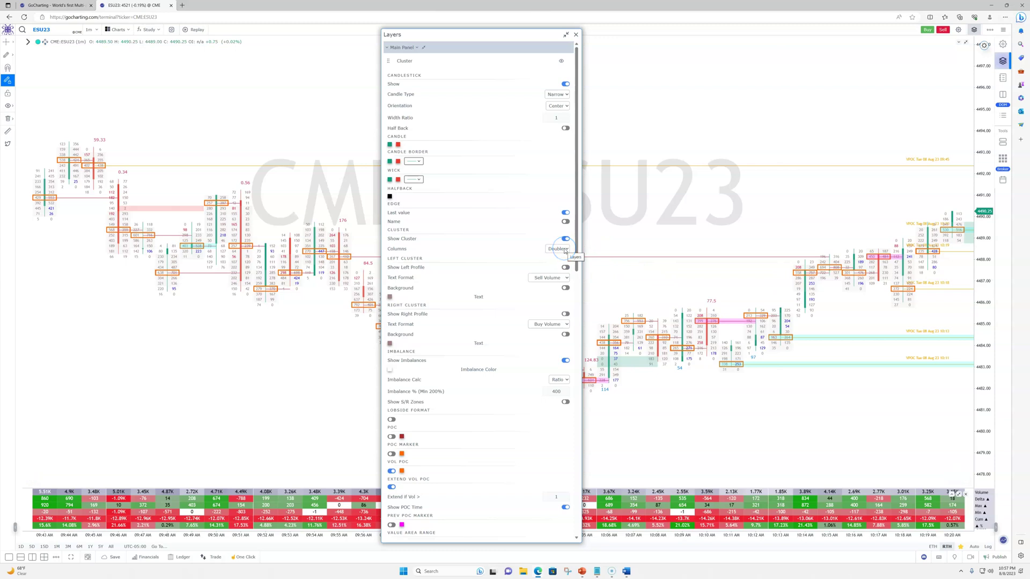
# Check the Left Cluster Text Format choices without changing them, then close Layers.
pyautogui.click(560, 278)
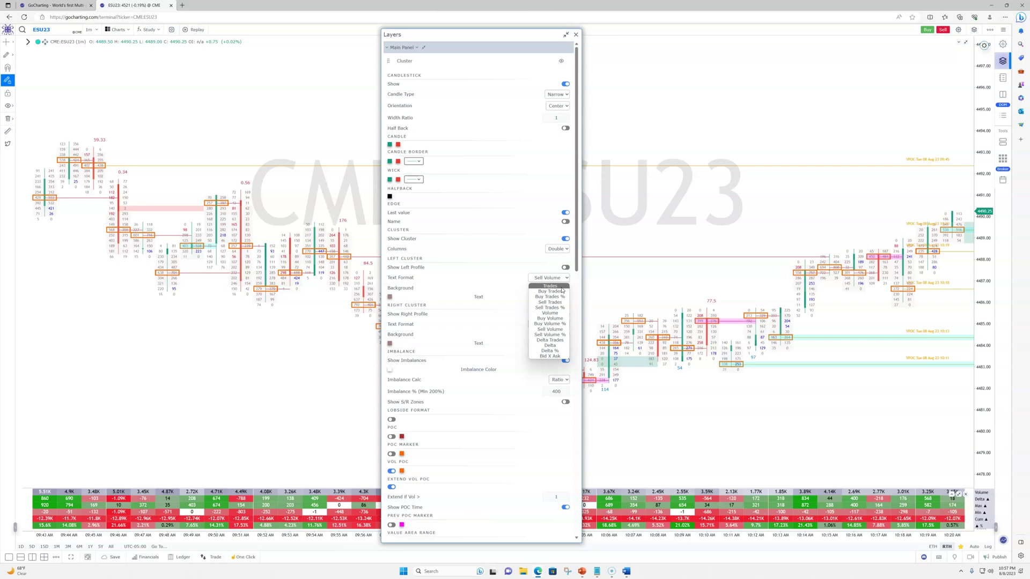
pyautogui.click(718, 414)
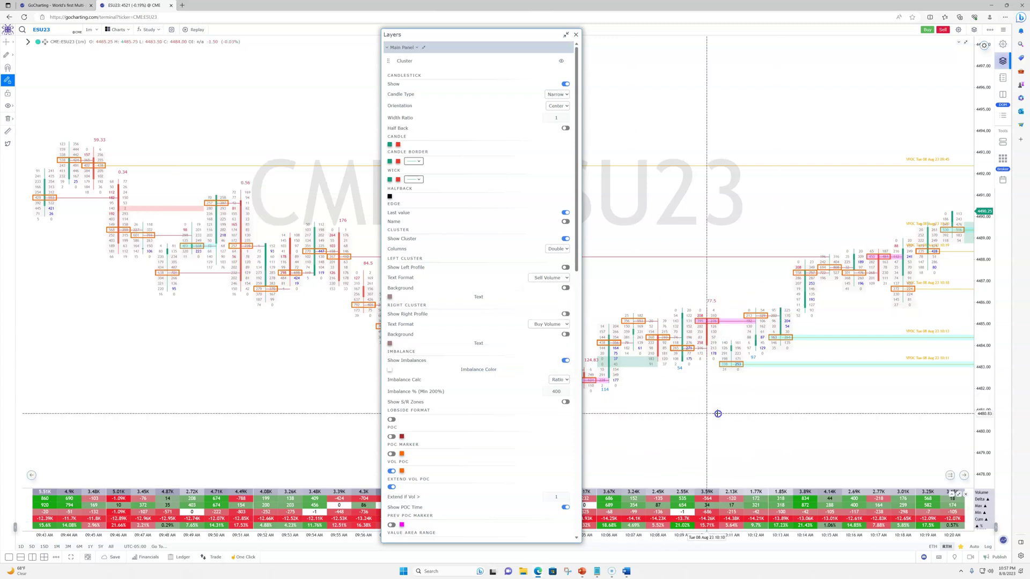
pyautogui.click(576, 35)
# Widen the bars on the time axis and enlarge the price rows, then reopen Layers.
pyautogui.moveTo(726, 531); pyautogui.dragTo(674, 528)
pyautogui.moveTo(981, 351); pyautogui.dragTo(983, 299)
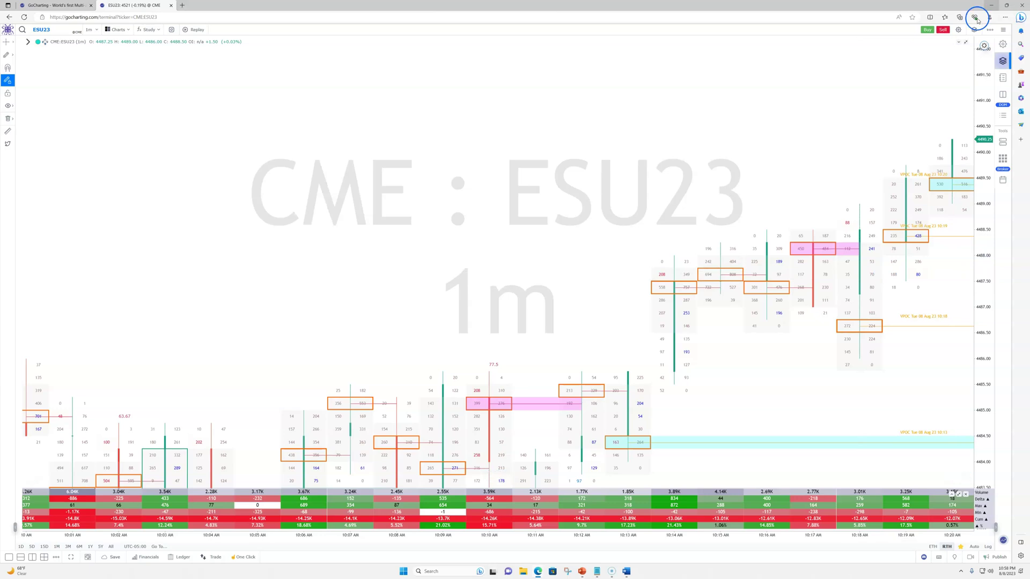
pyautogui.click(973, 30)
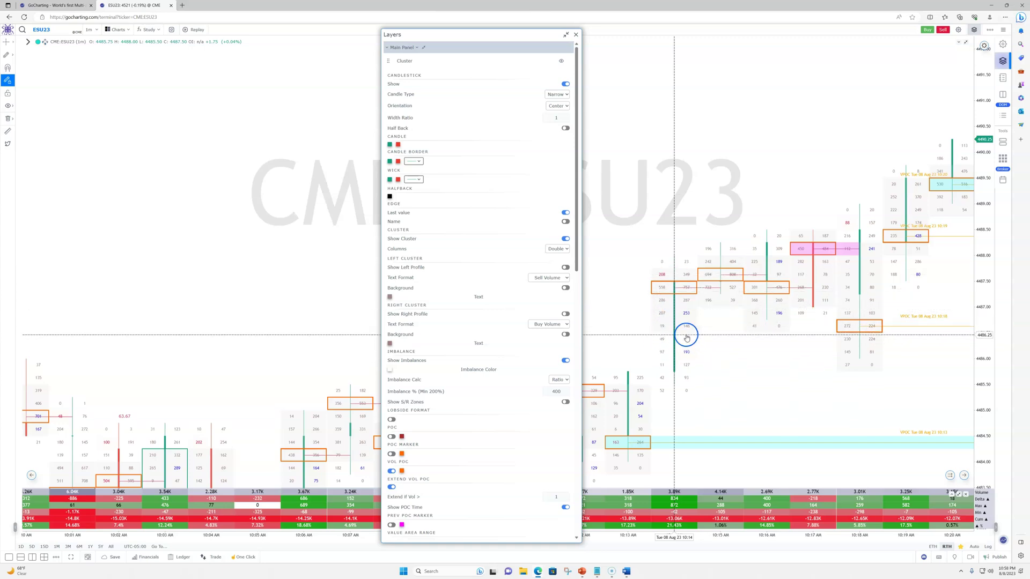
# Set the left cluster text format to Delta and the right cluster to Volume.
pyautogui.click(547, 276)
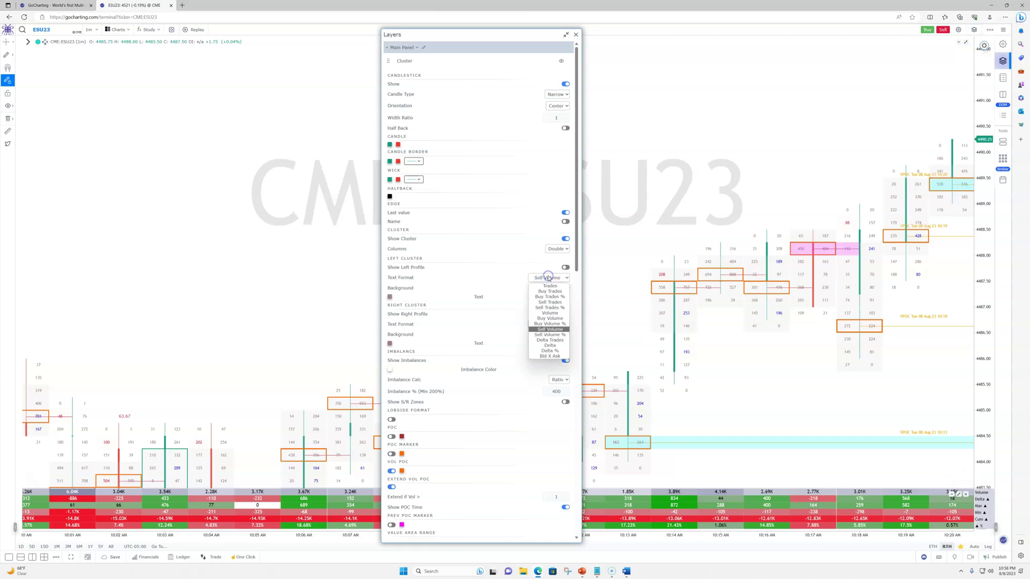
pyautogui.click(560, 346)
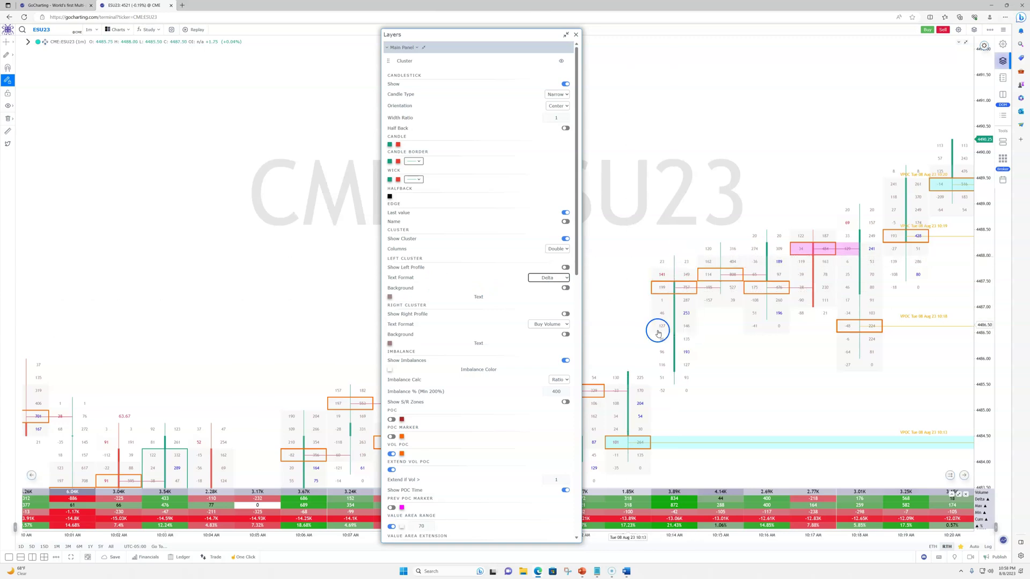
pyautogui.click(545, 325)
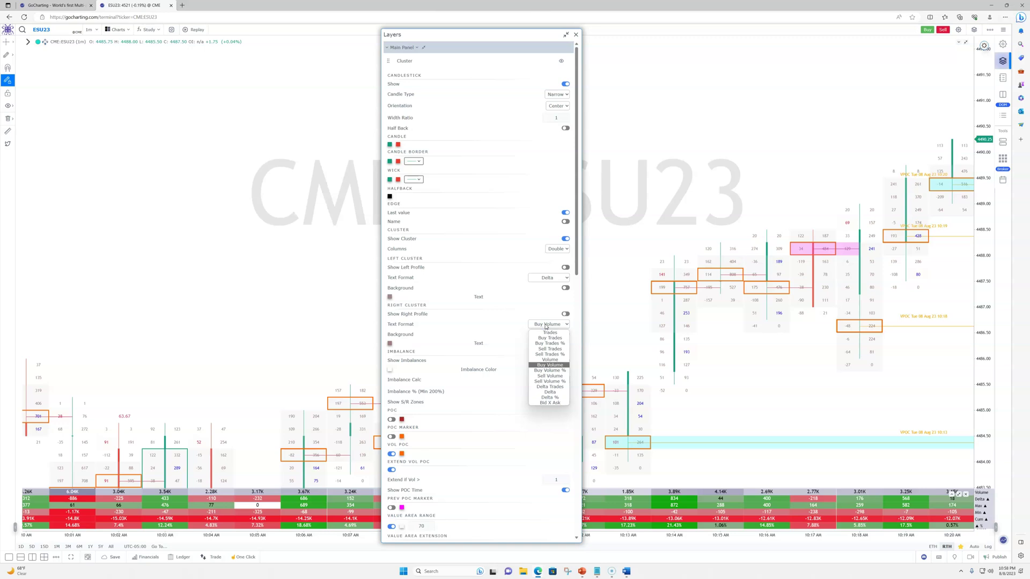
pyautogui.click(550, 359)
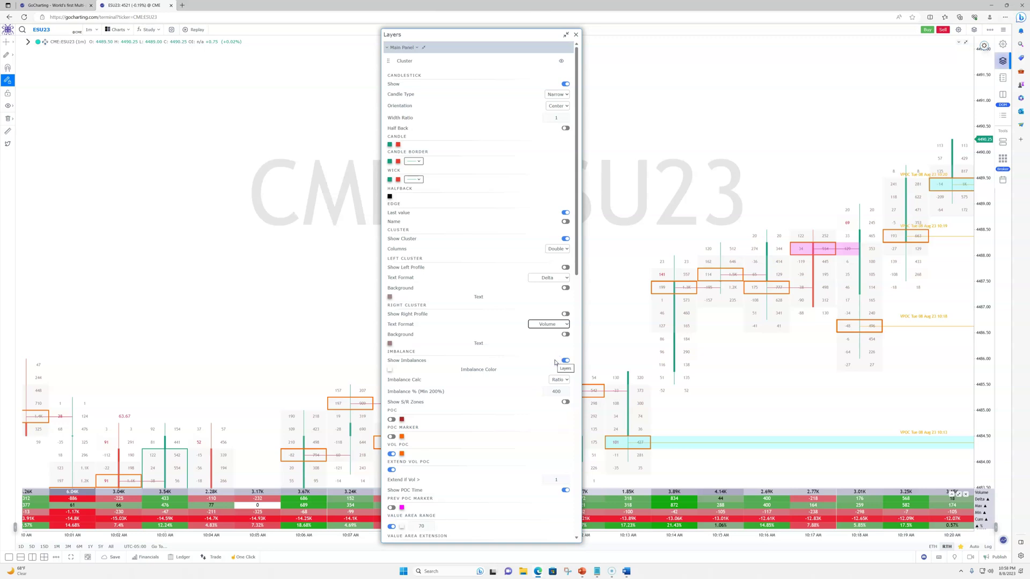
# Try Delta Trades and Volume for the left cluster, finally choosing Bid X Ask.
pyautogui.click(560, 279)
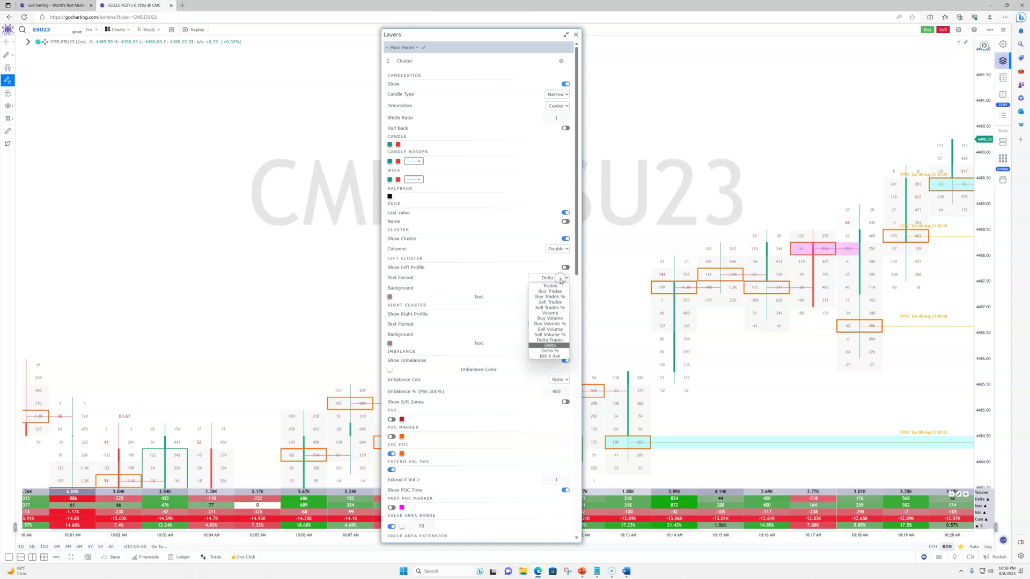
pyautogui.click(557, 340)
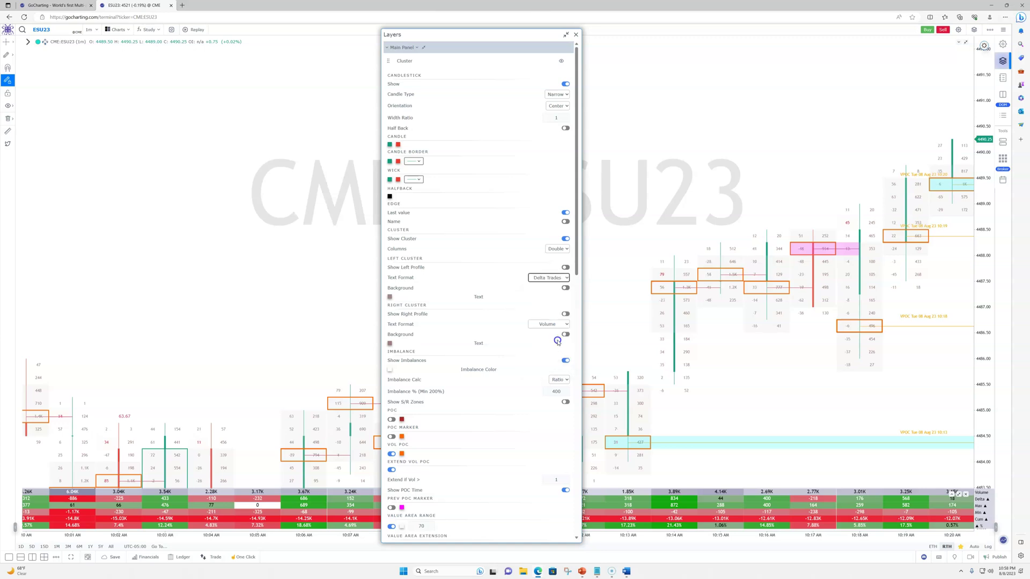
pyautogui.click(556, 278)
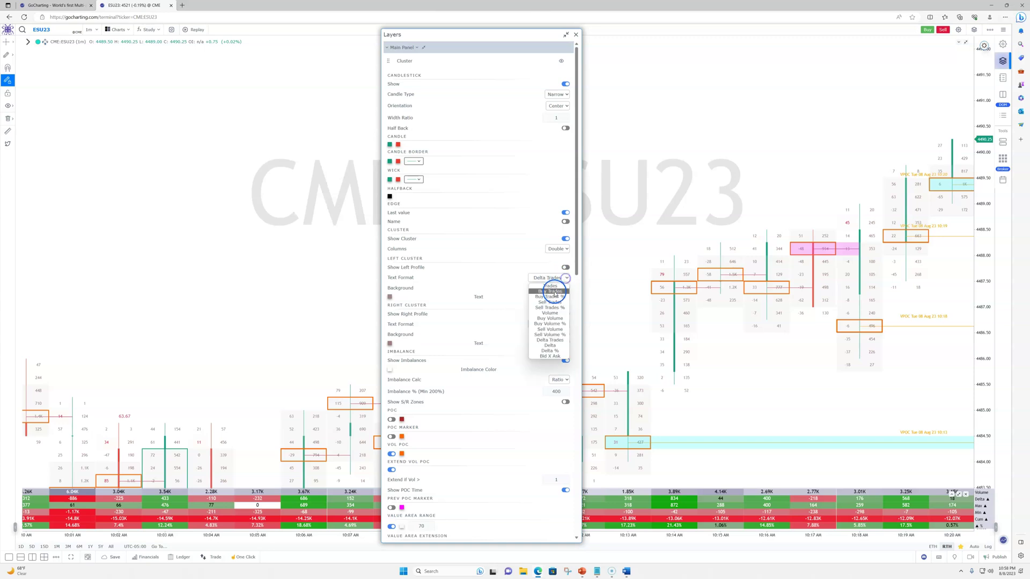
pyautogui.click(557, 313)
pyautogui.click(558, 278)
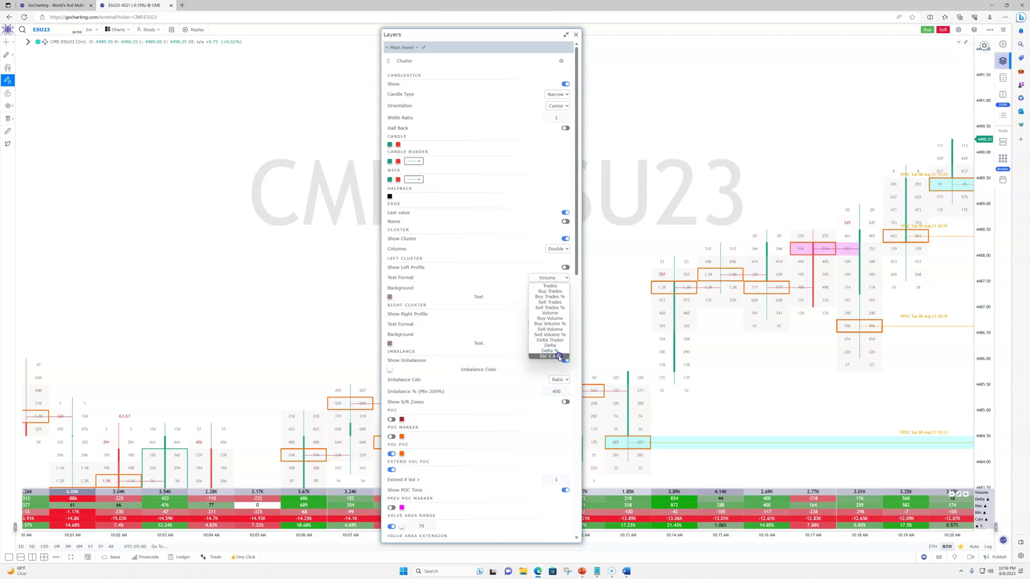
pyautogui.click(559, 356)
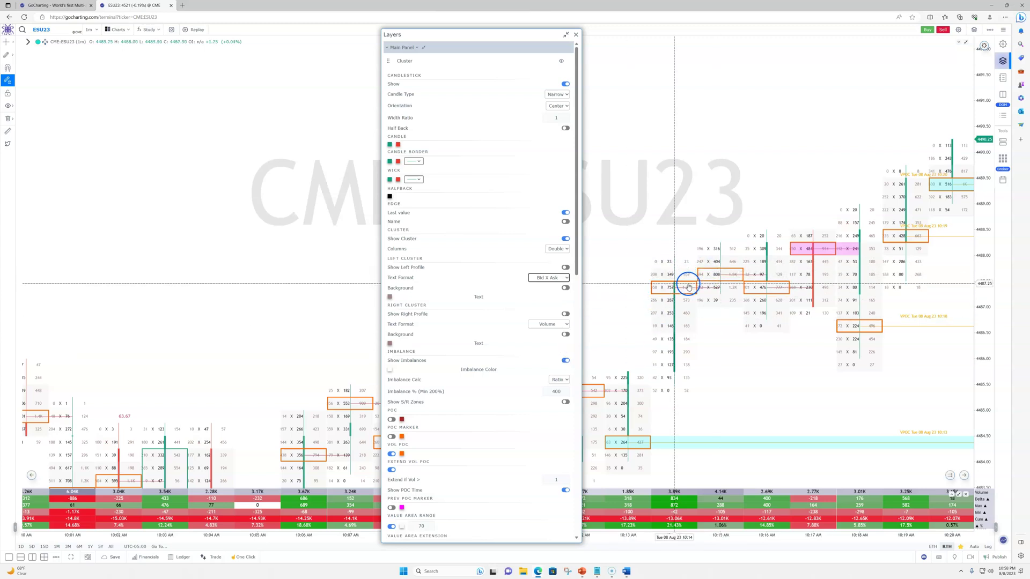
# Toggle Show Right Profile on and back off.
pyautogui.click(566, 314)
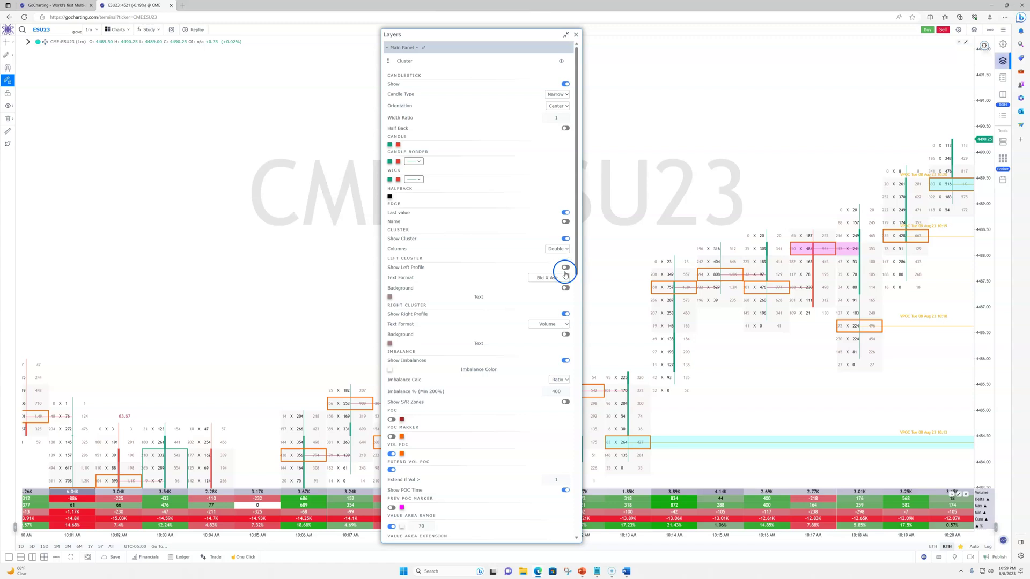
pyautogui.click(564, 313)
pyautogui.click(565, 314)
pyautogui.click(564, 315)
# Set the right cluster to Buy Volume and the left to Sell Volume, then close Layers.
pyautogui.click(562, 326)
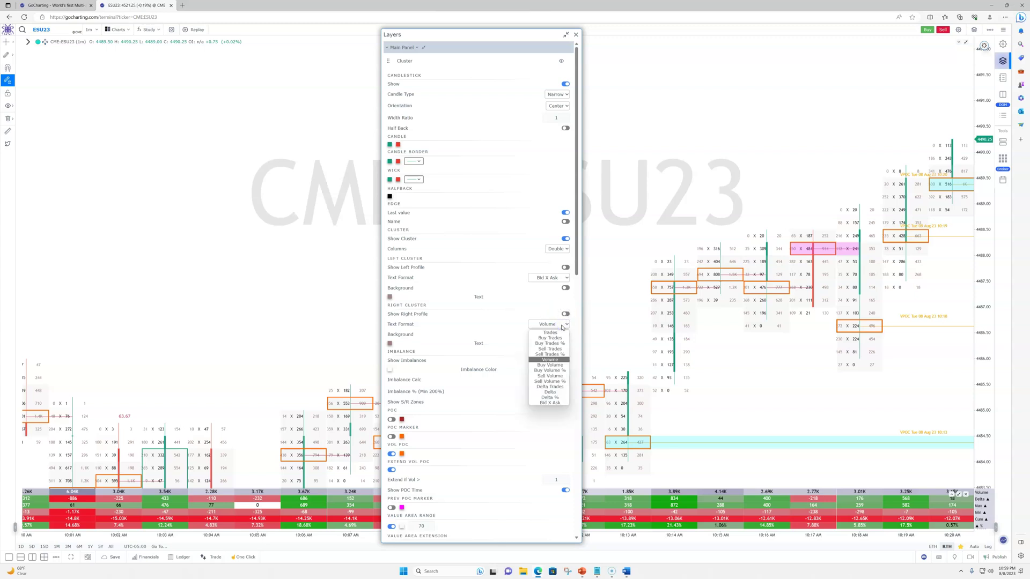
pyautogui.moveTo(562, 327); pyautogui.dragTo(413, 151)
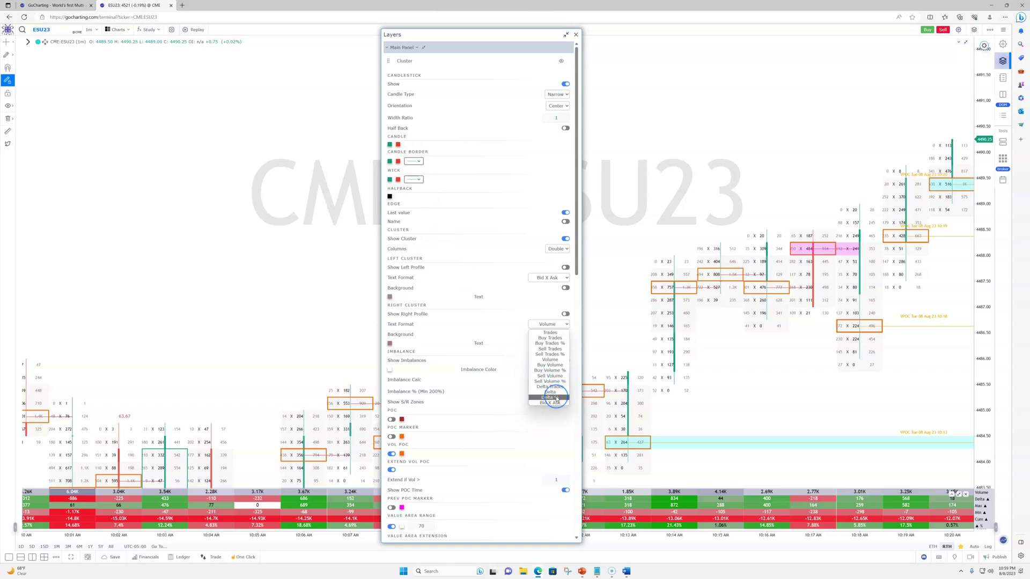
pyautogui.click(559, 366)
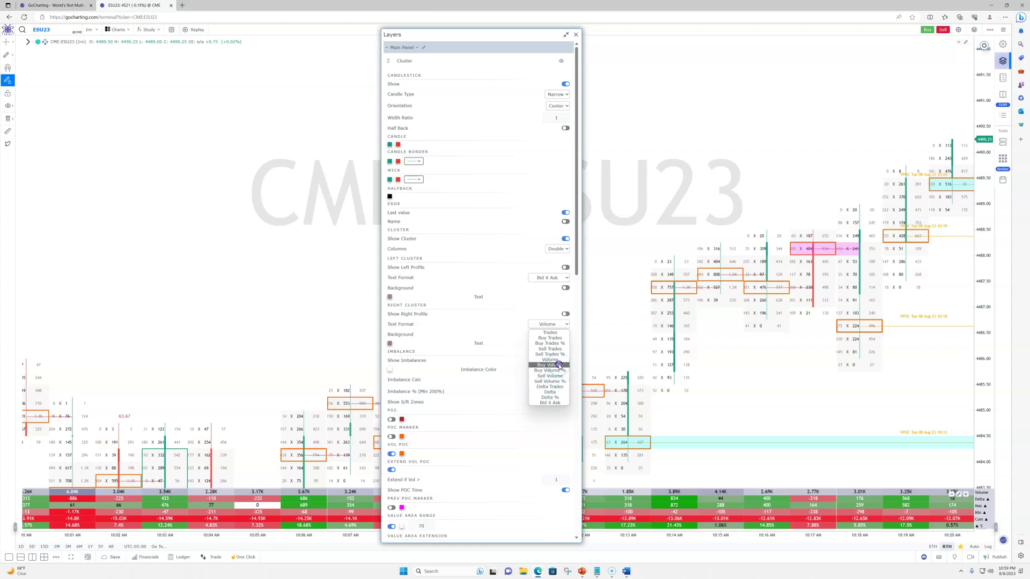
pyautogui.click(562, 278)
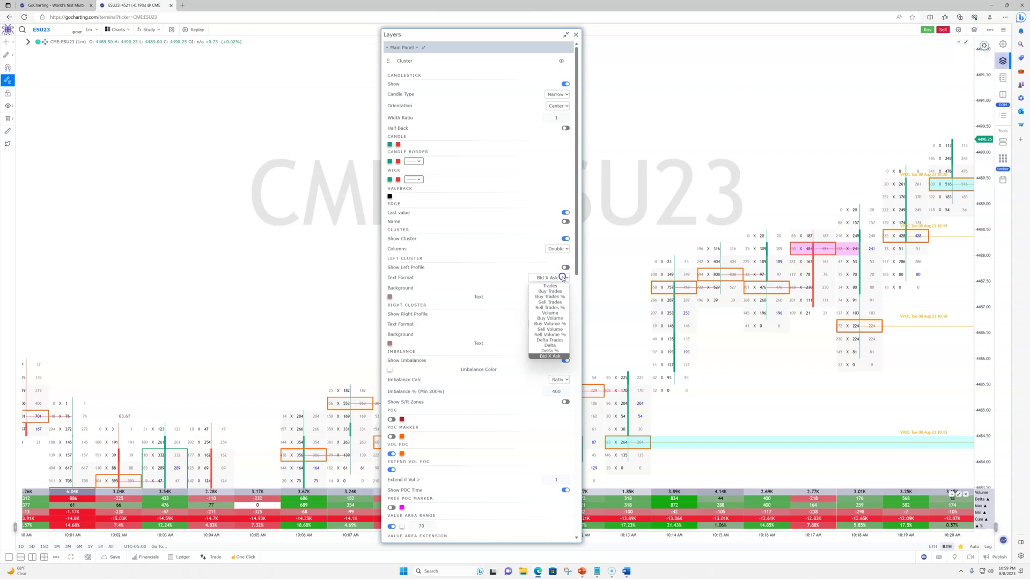
pyautogui.click(557, 329)
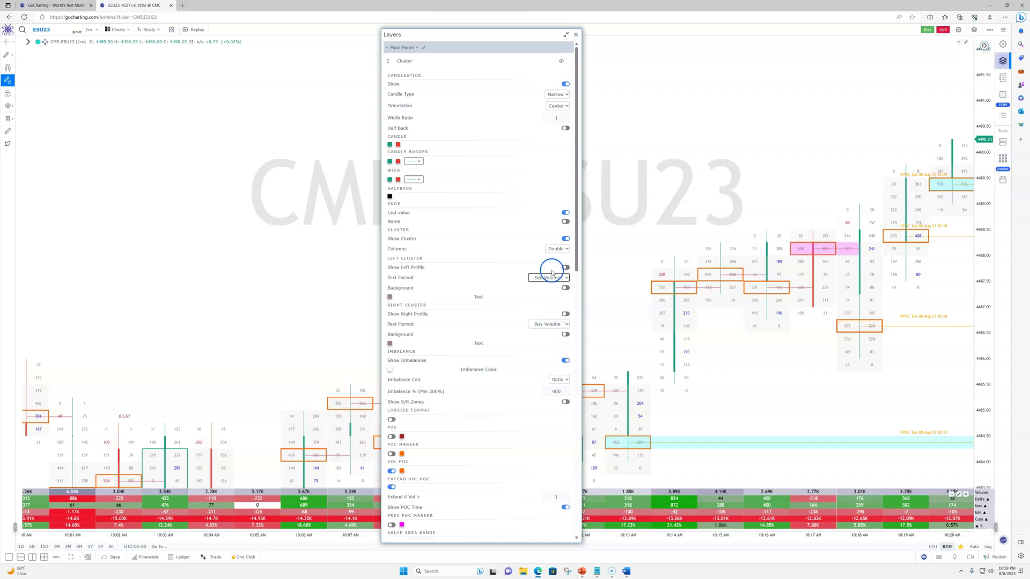
pyautogui.click(576, 36)
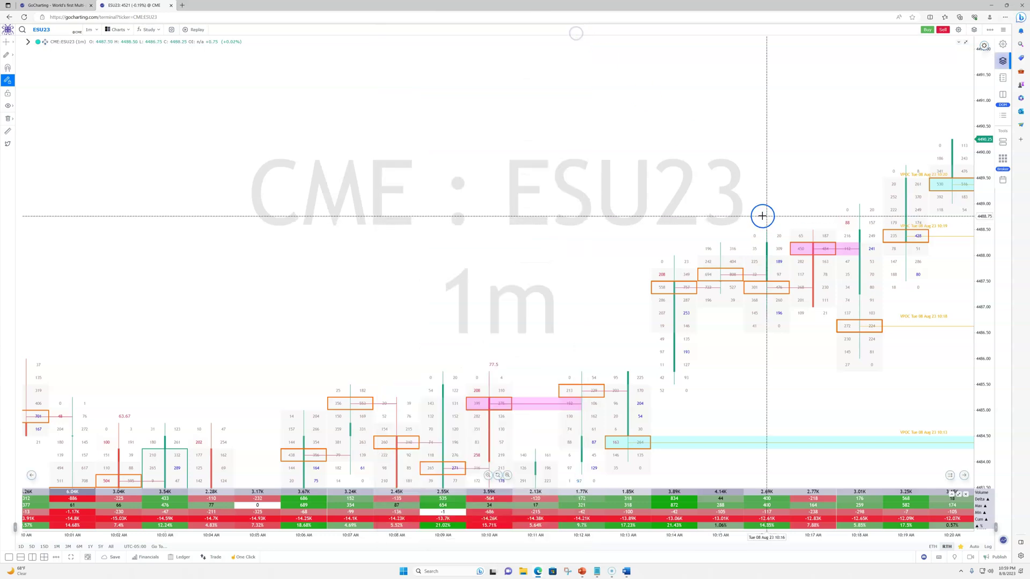